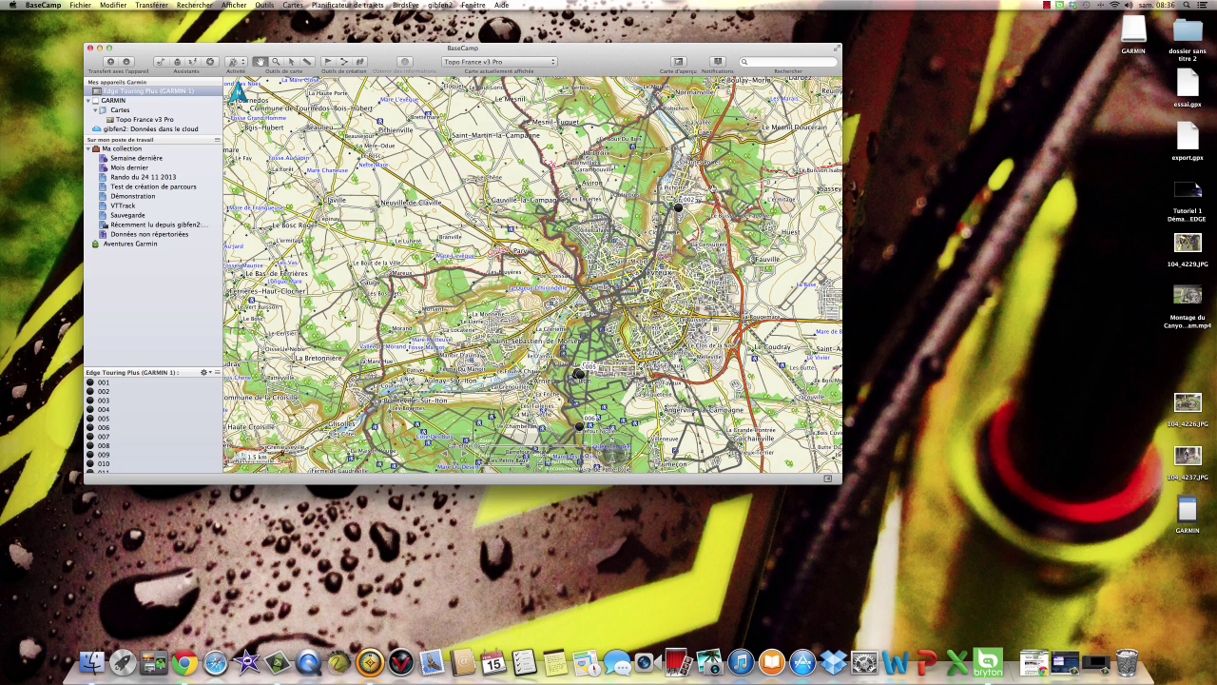
Switch to the OpenRunner site in Chrome at full screen and list the account's own routes sorted by date.
left_click(1036, 658)
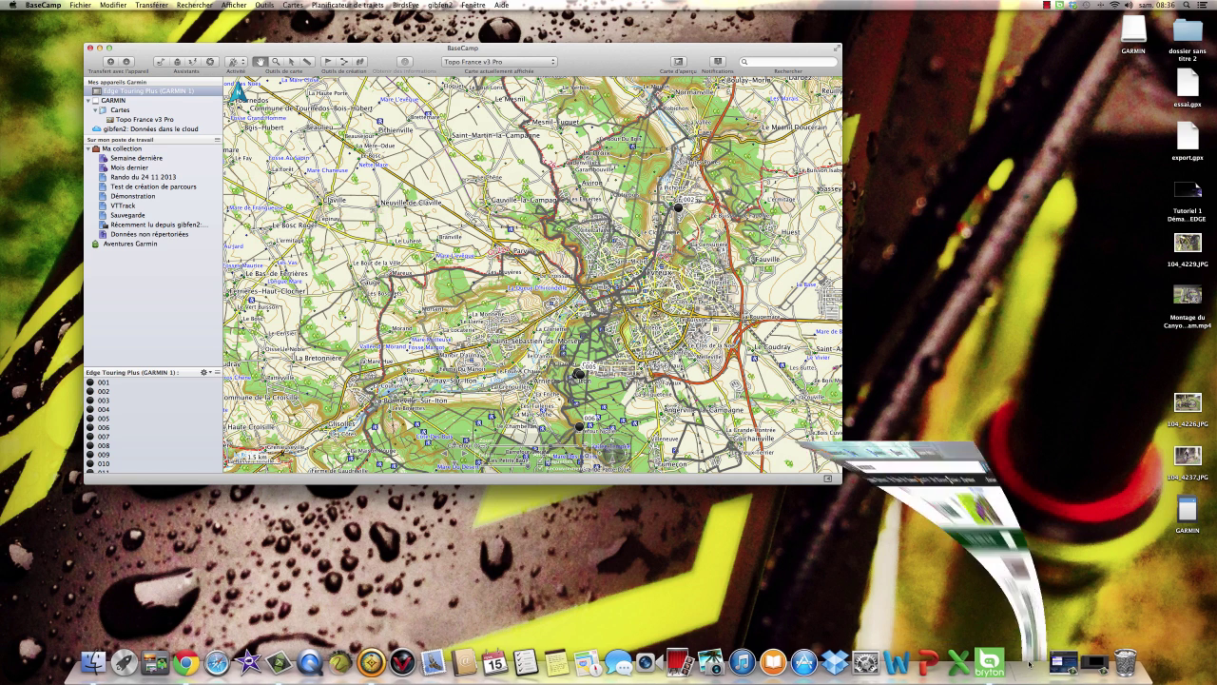
left_click(732, 19)
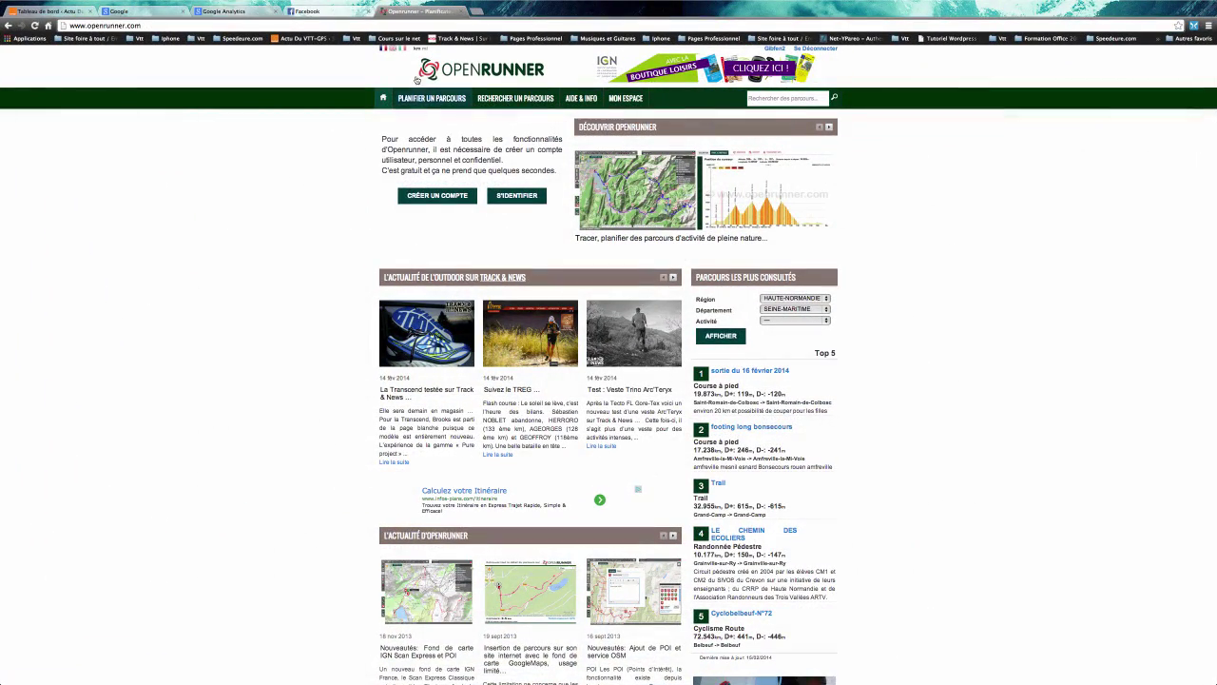
left_click(626, 99)
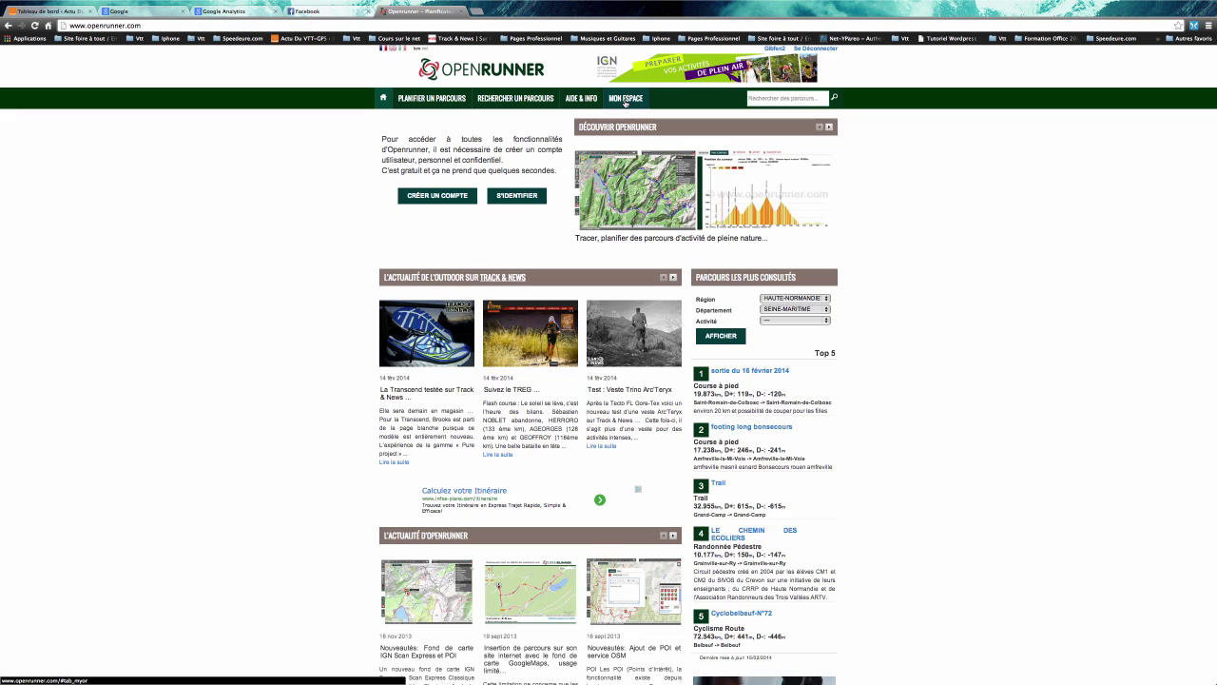
left_click(400, 128)
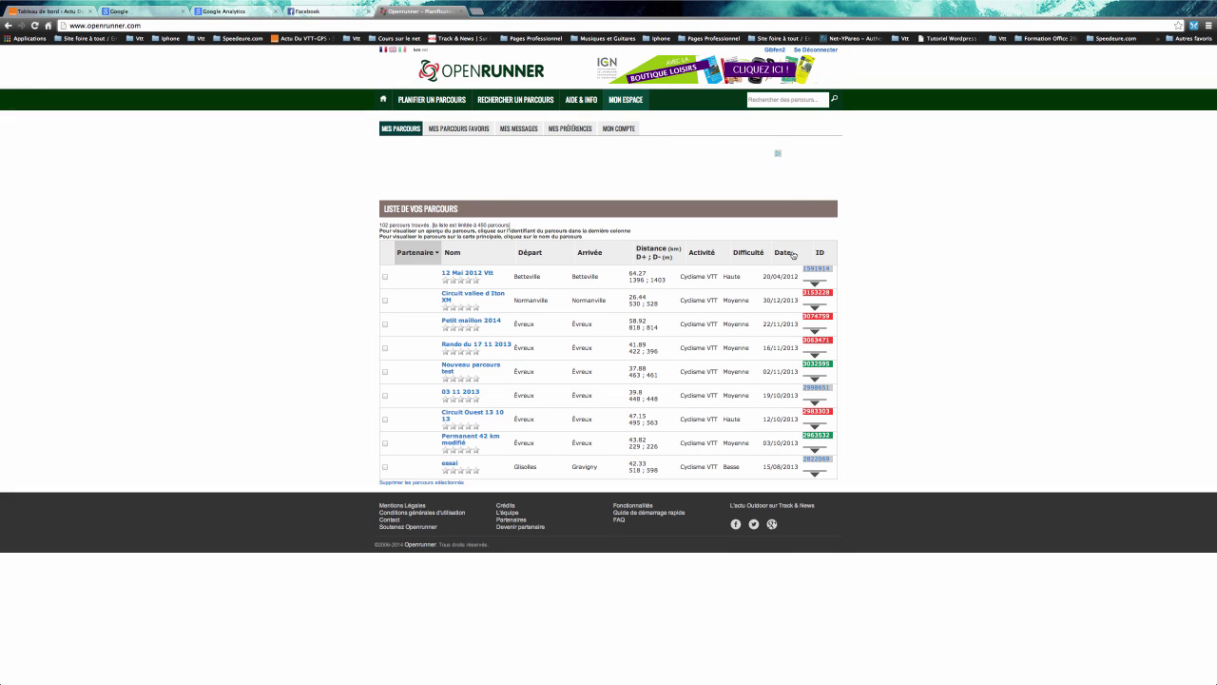
left_click(786, 253)
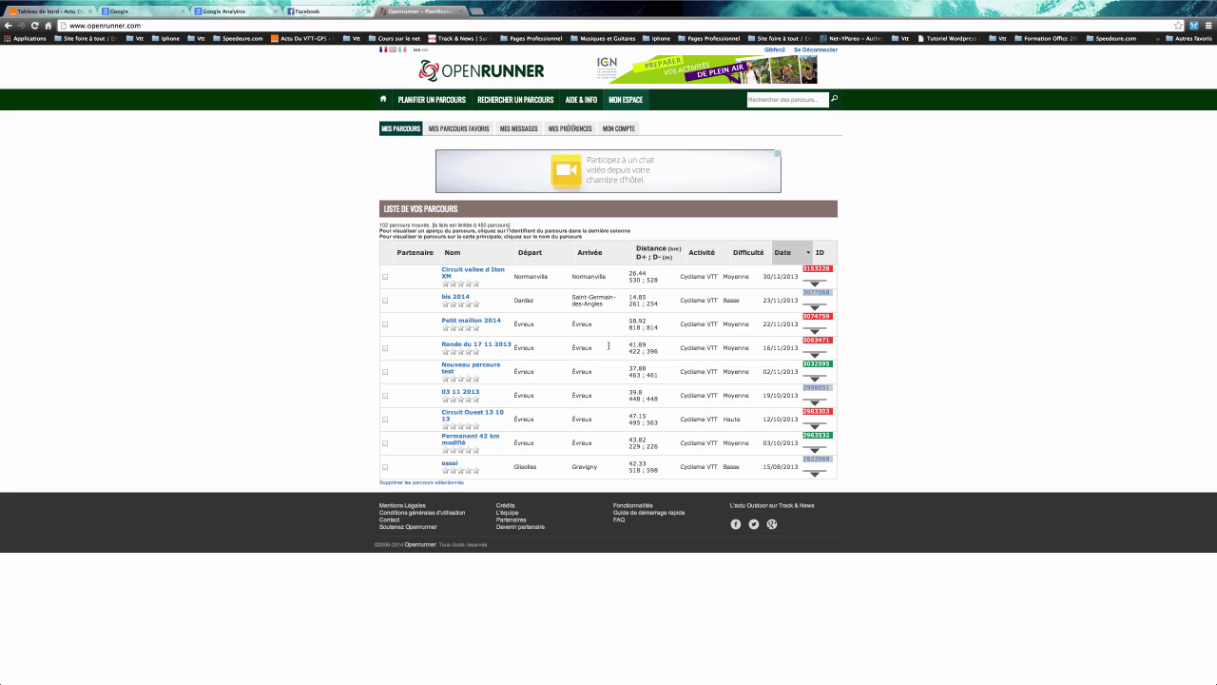
left_click(455, 298)
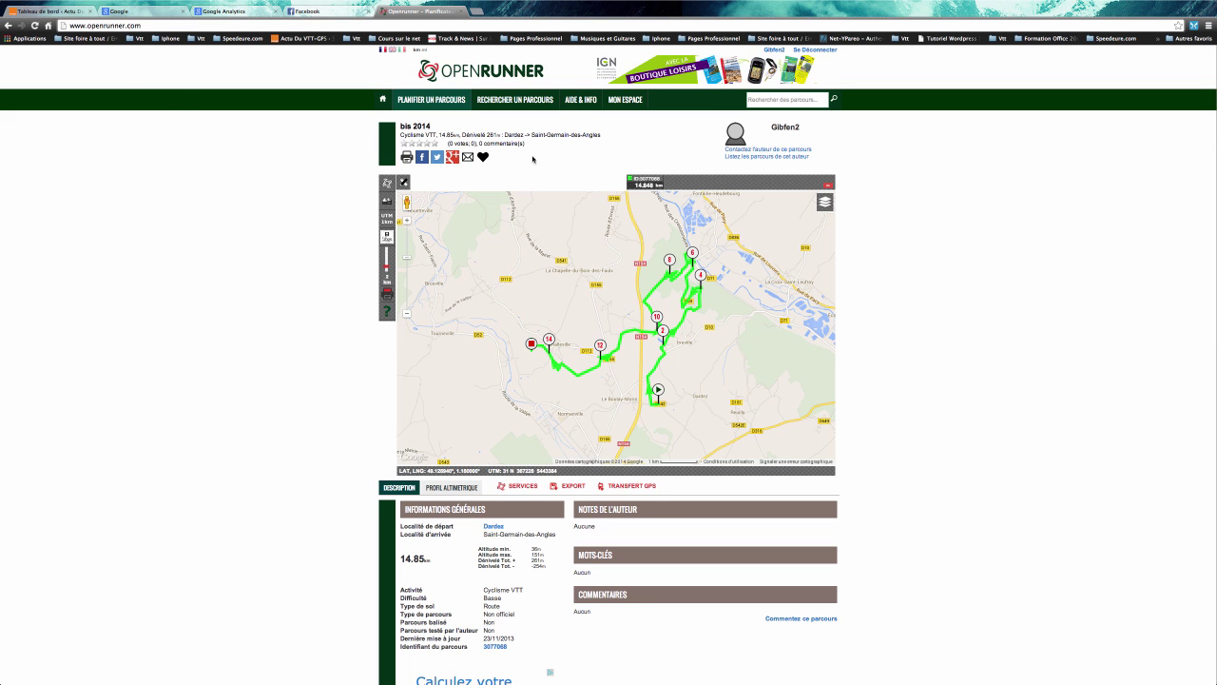
left_click(829, 185)
left_click(679, 218)
left_click(627, 101)
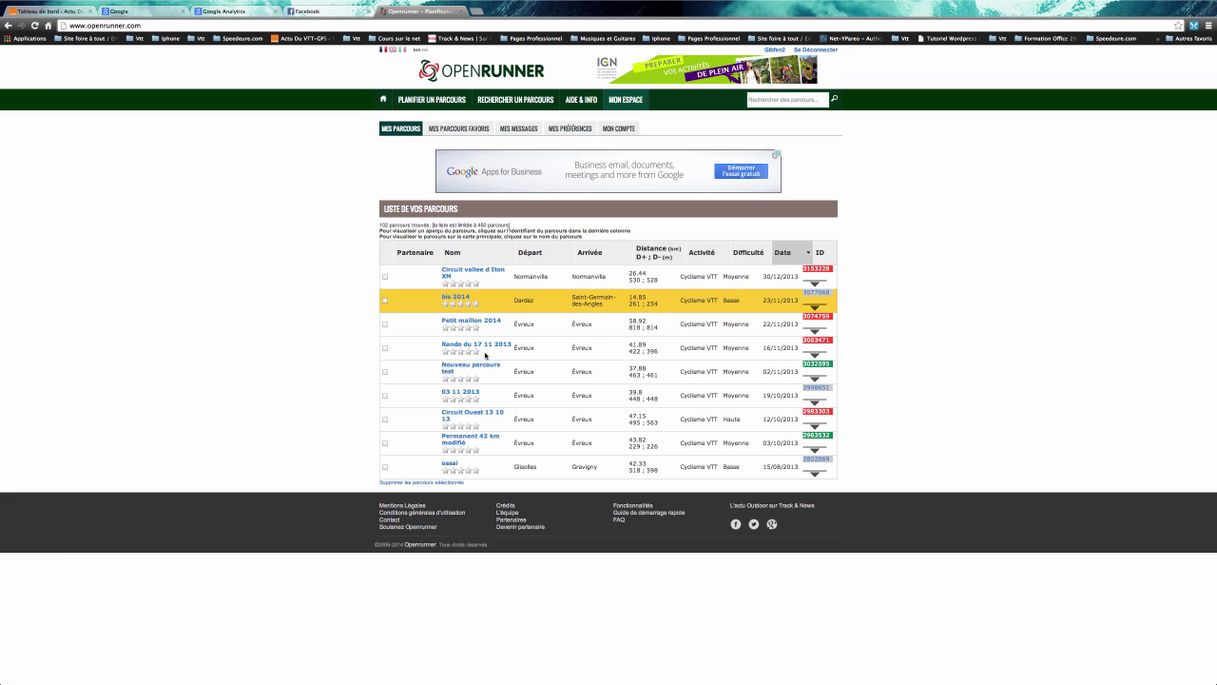
Open the route "Rando du 17 11 2013", export it as a GPX track saved as "test" on the desktop, and minimize the browser.
left_click(474, 351)
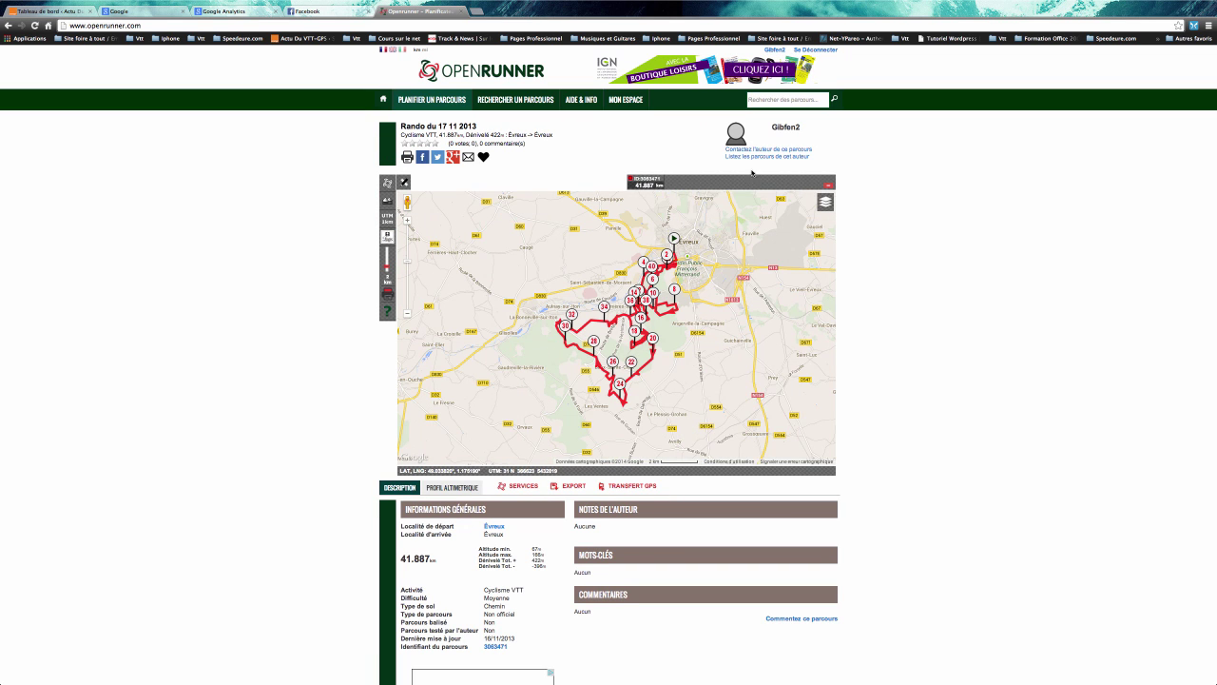
scroll(511, 304, "down", 5)
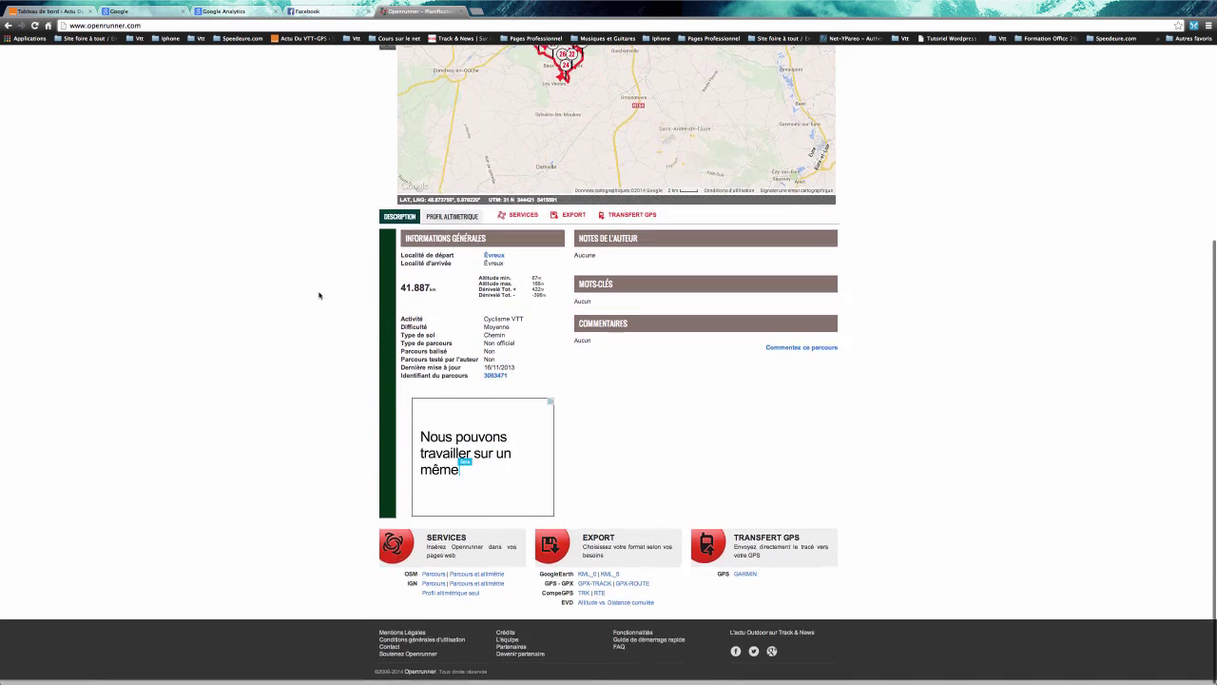
left_click(595, 590)
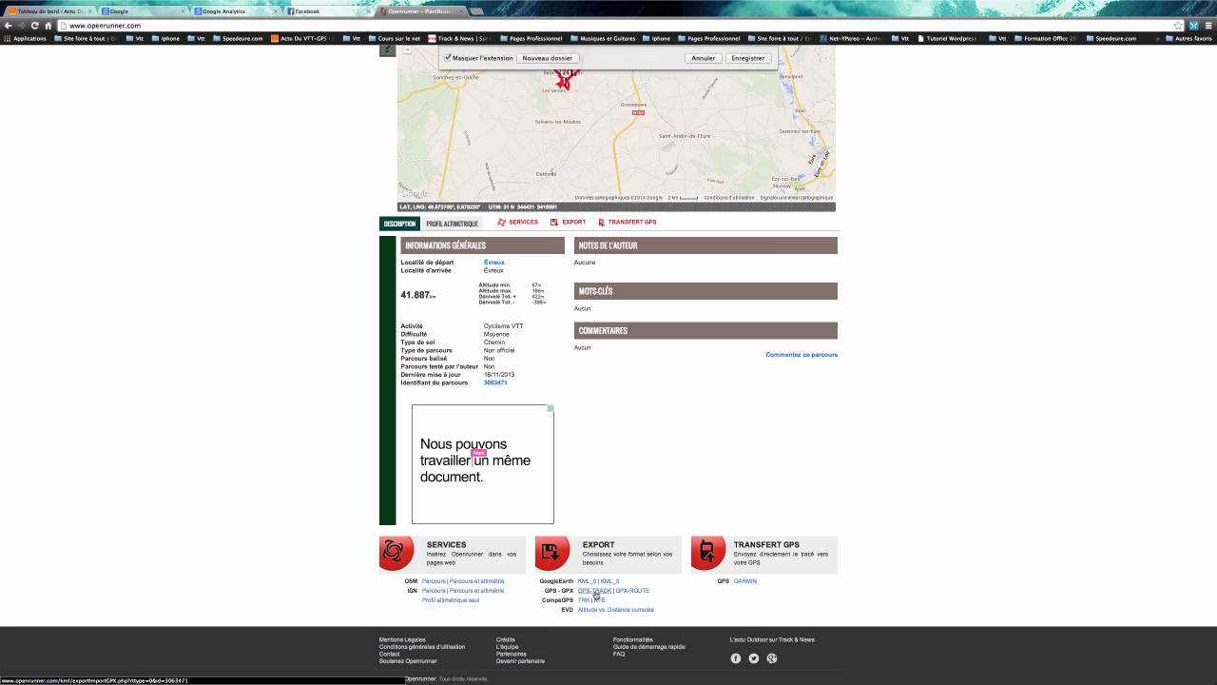
type("est")
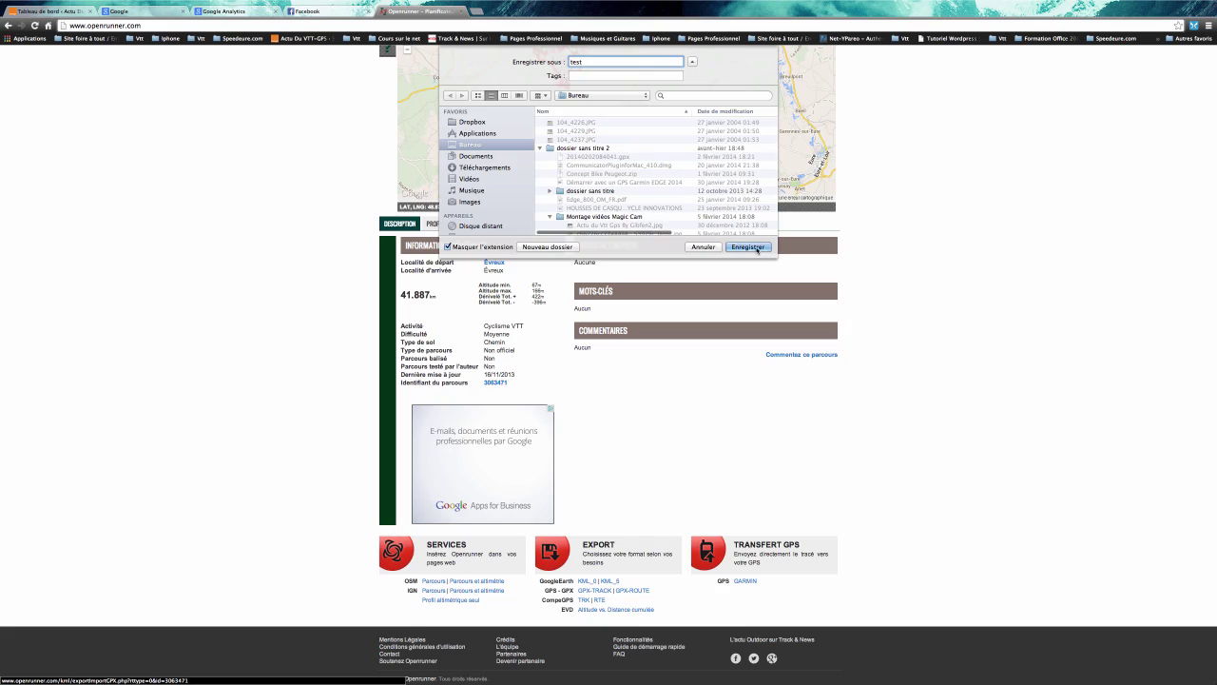
left_click(749, 248)
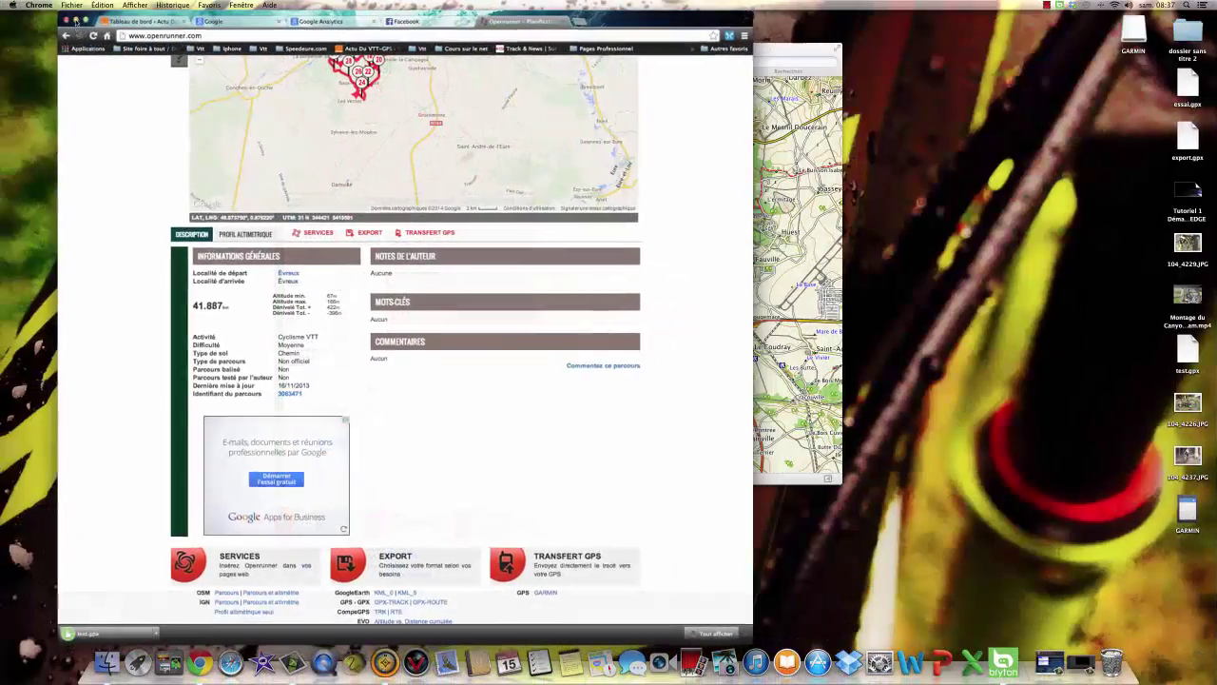
left_click(78, 20)
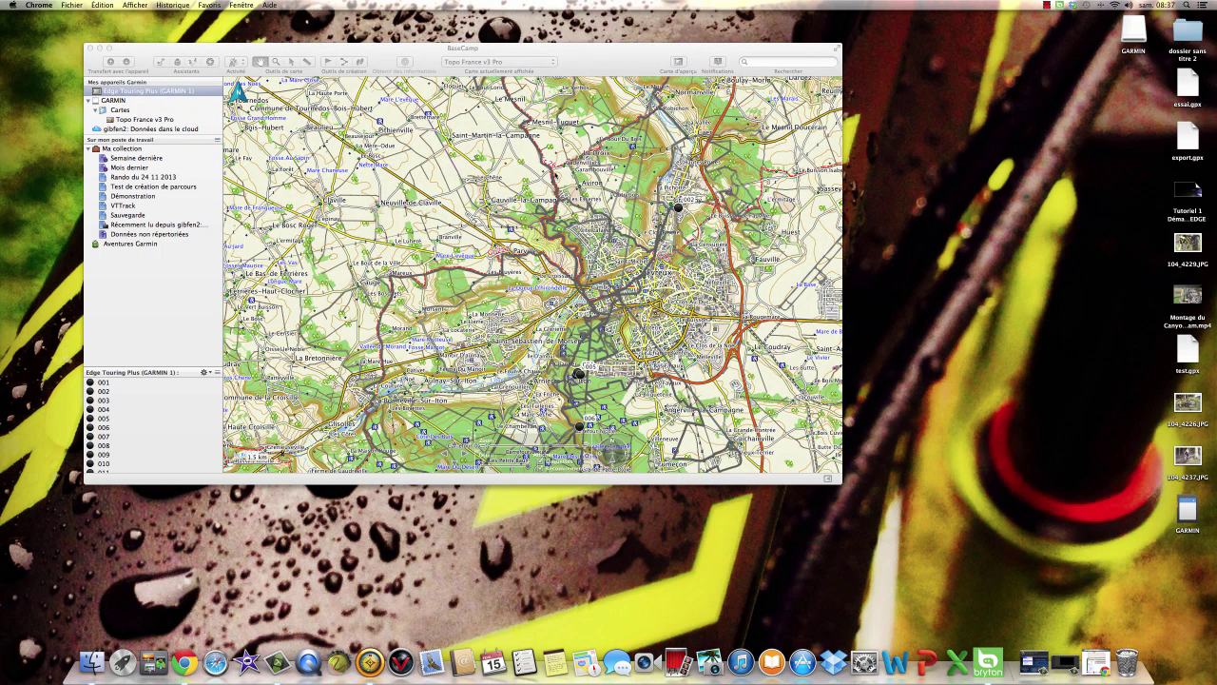
Import the desktop file test.gpx directly into the BaseCamp collection.
left_click(1187, 352)
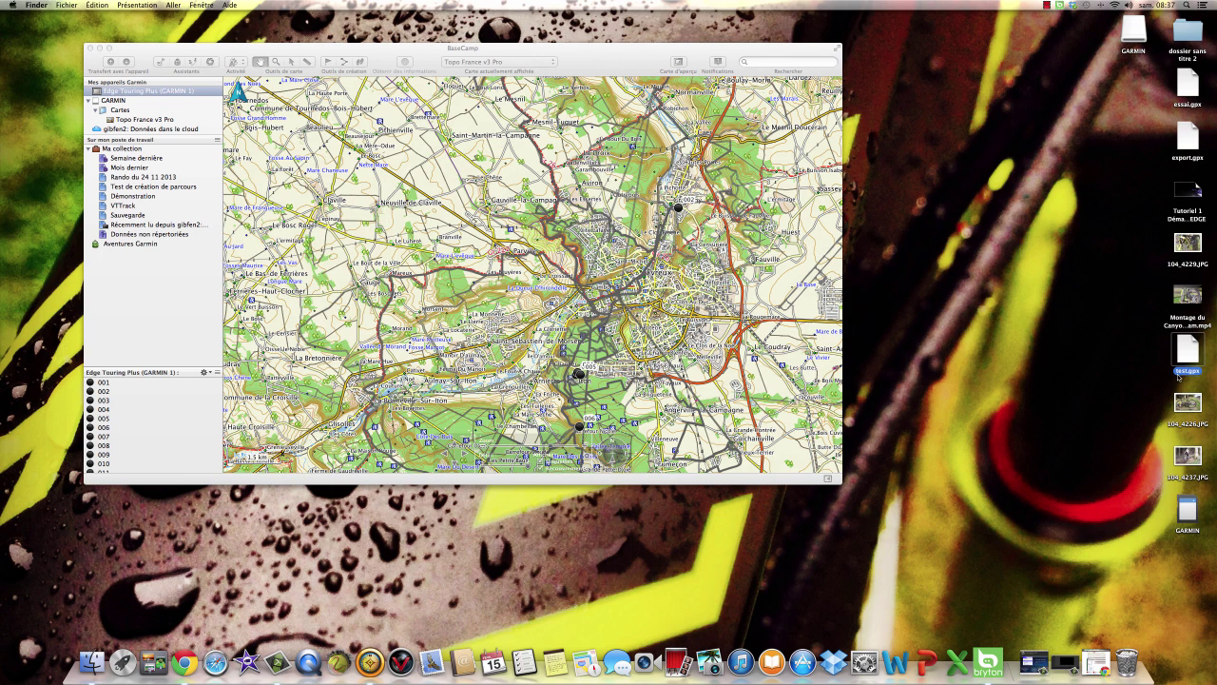
left_click_drag(1188, 353, 417, 196)
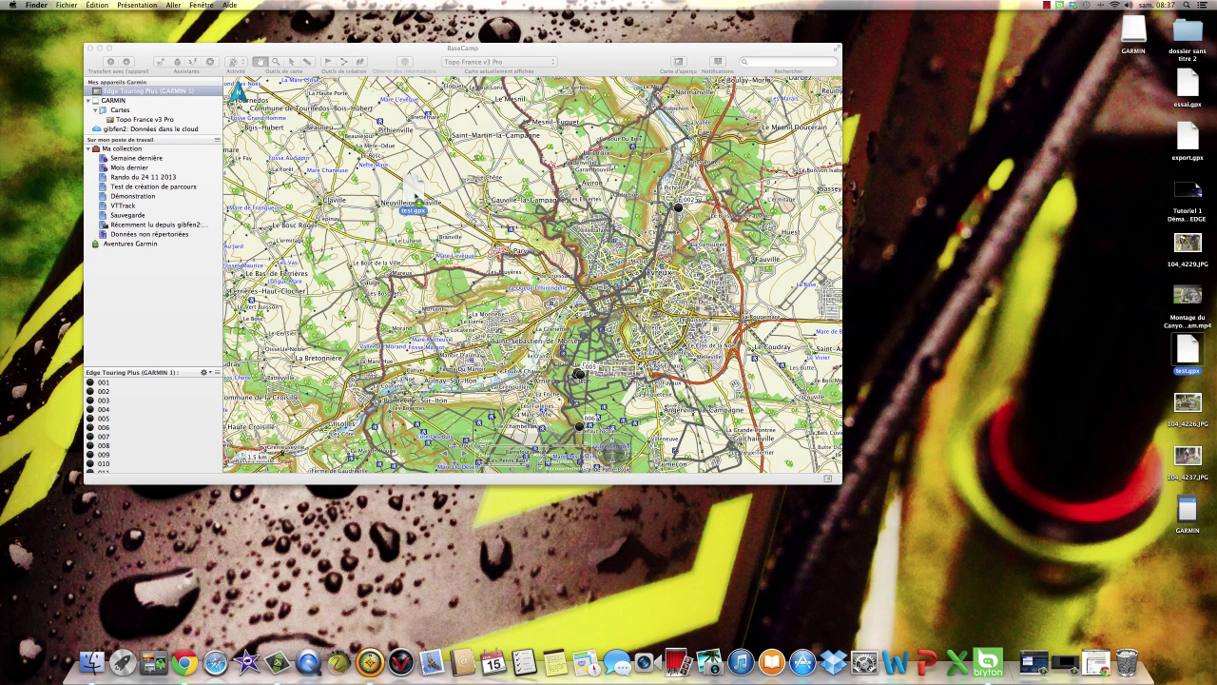
left_click_drag(416, 195, 417, 196)
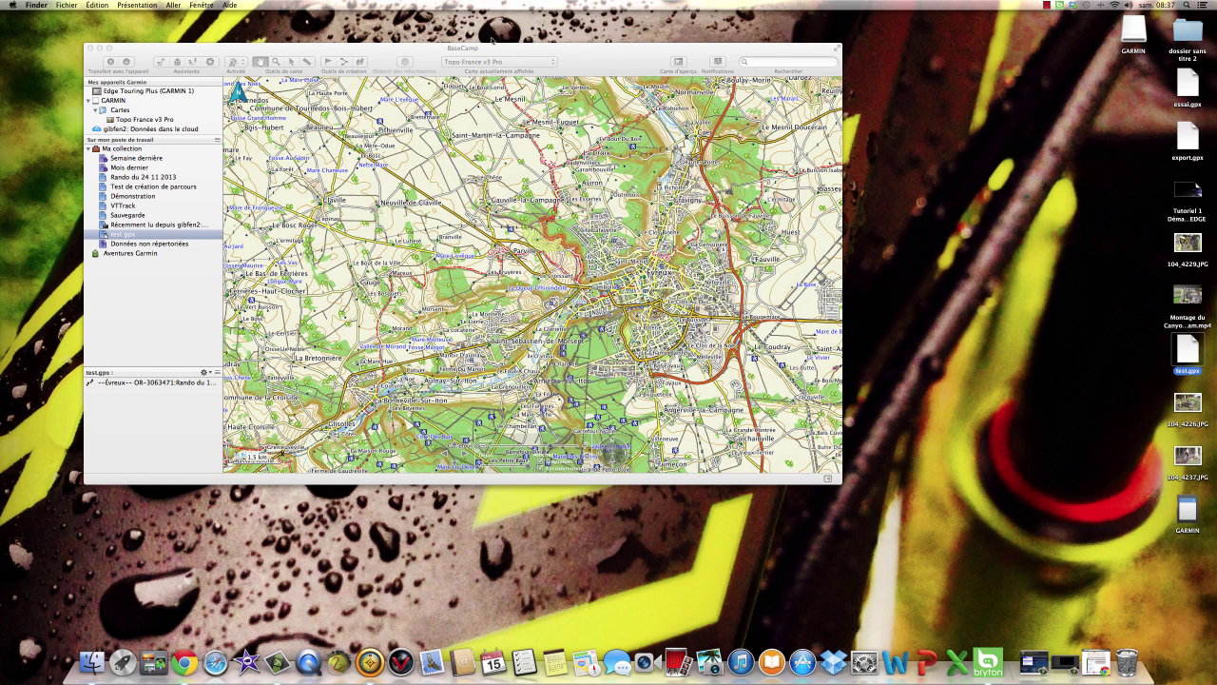
View the imported track on the Carte globale map, and return the display to Topo France v3 Pro.
left_click(555, 64)
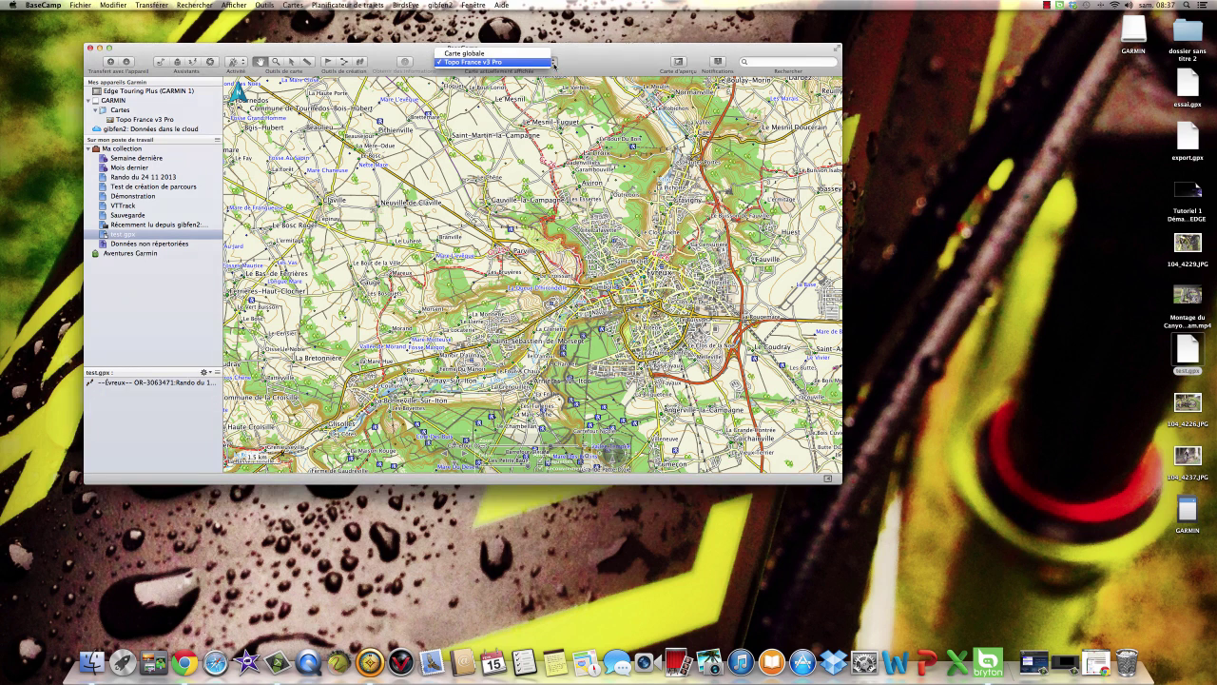
left_click(506, 59)
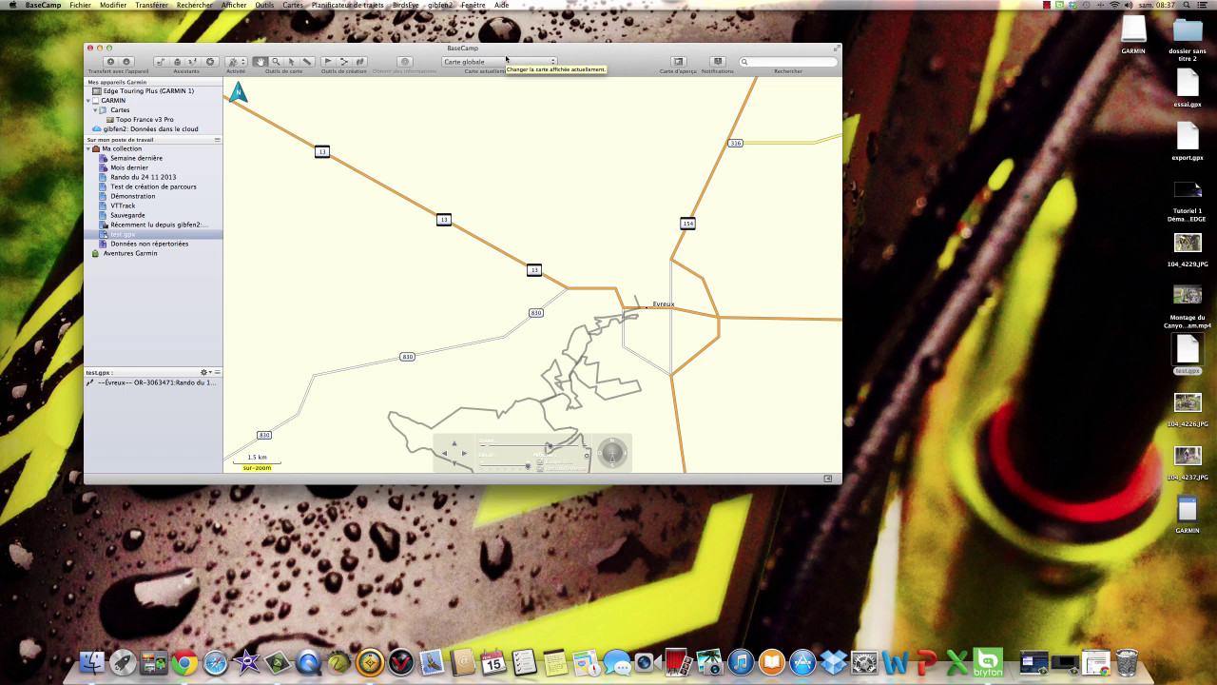
left_click(552, 63)
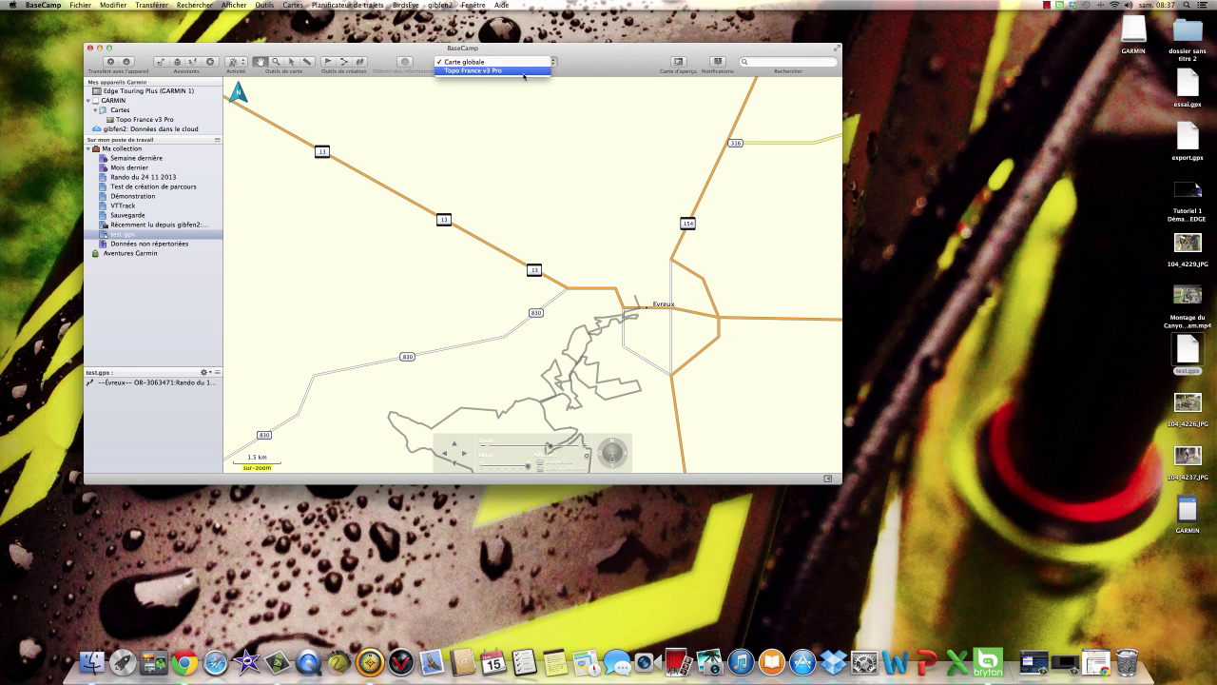
left_click(523, 73)
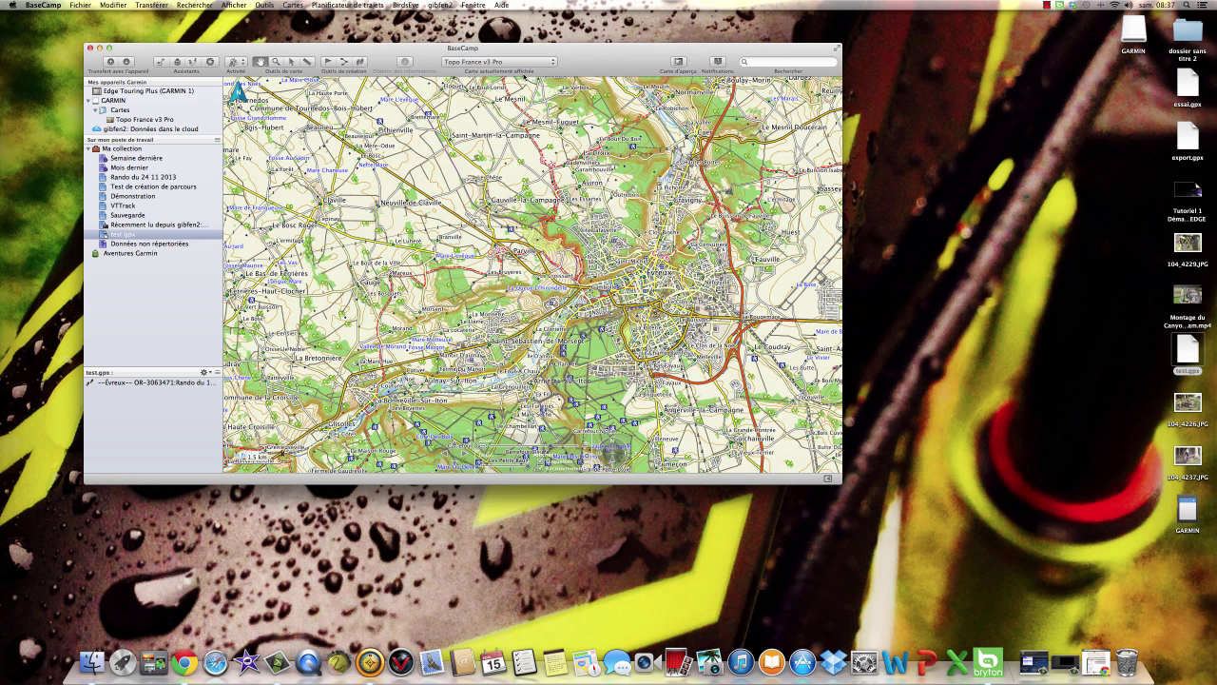
Delete the test.gpx list from the collection together with its unique items.
right_click(129, 236)
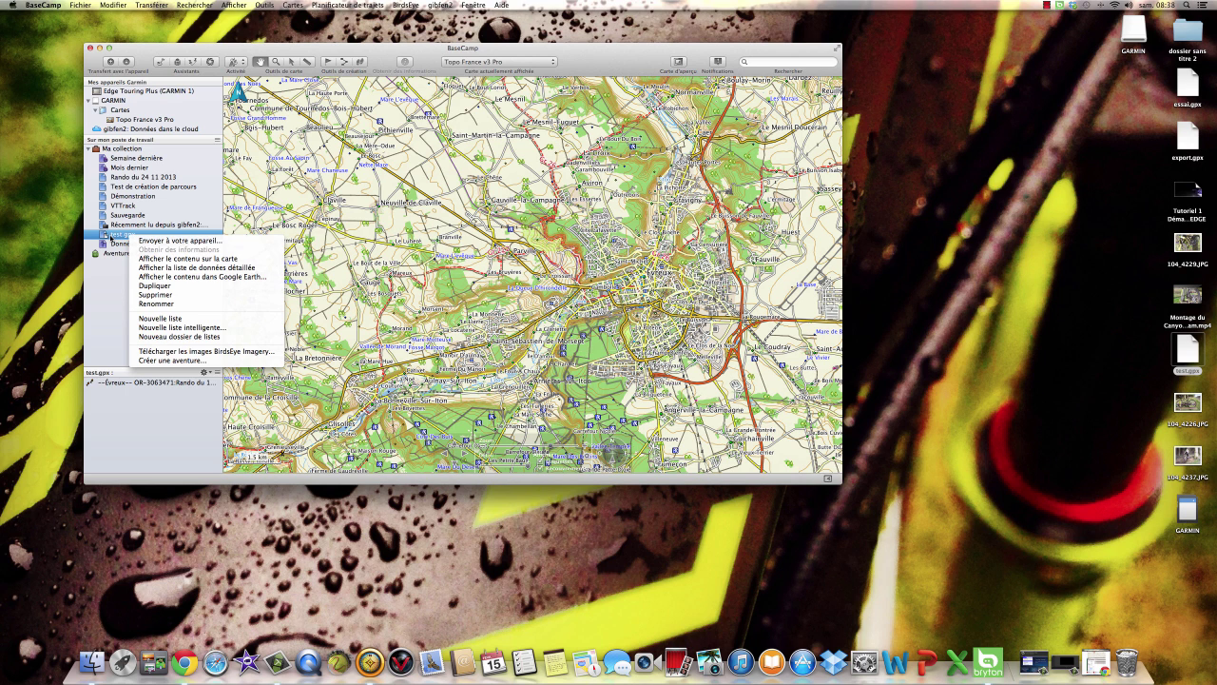
left_click(157, 295)
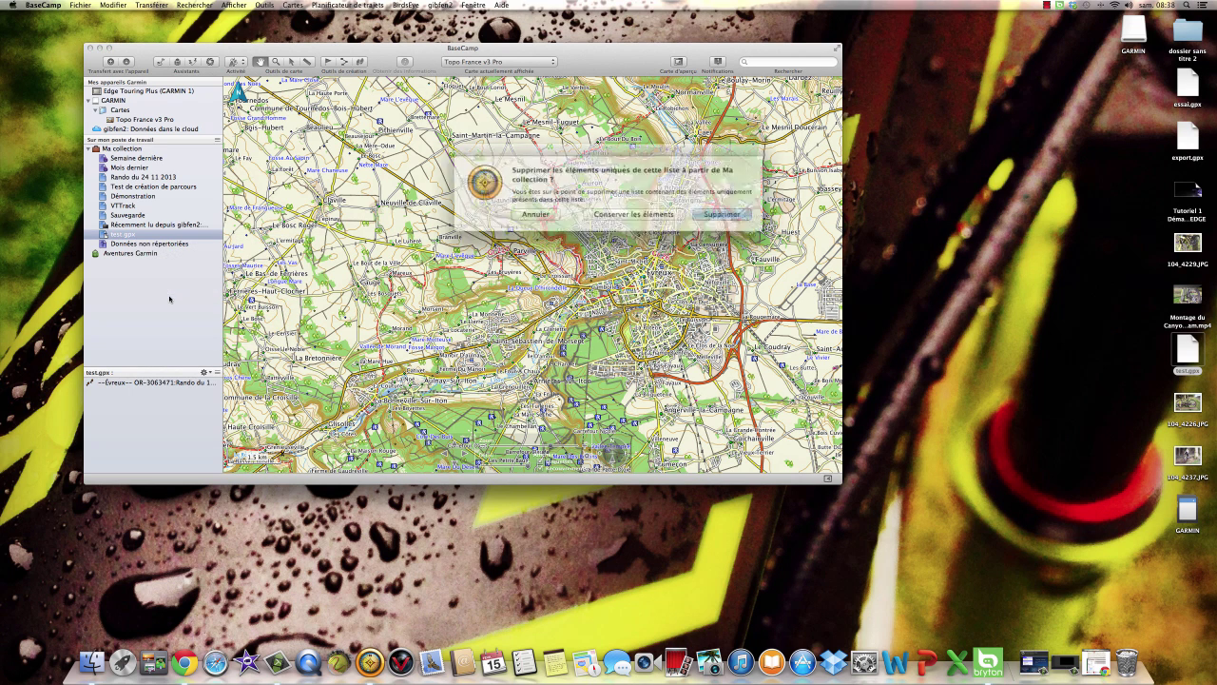
left_click(704, 210)
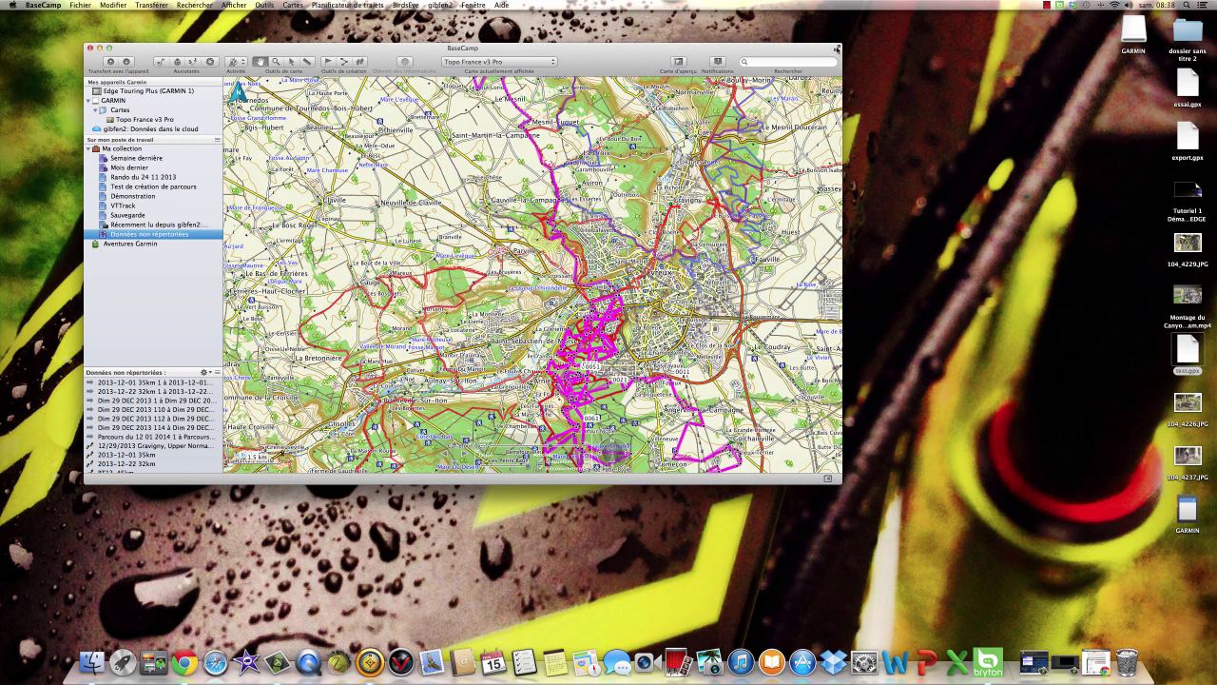
Make the BaseCamp window full screen and import test.gpx from the desktop through the file import dialog.
key("ctrl+super+f")
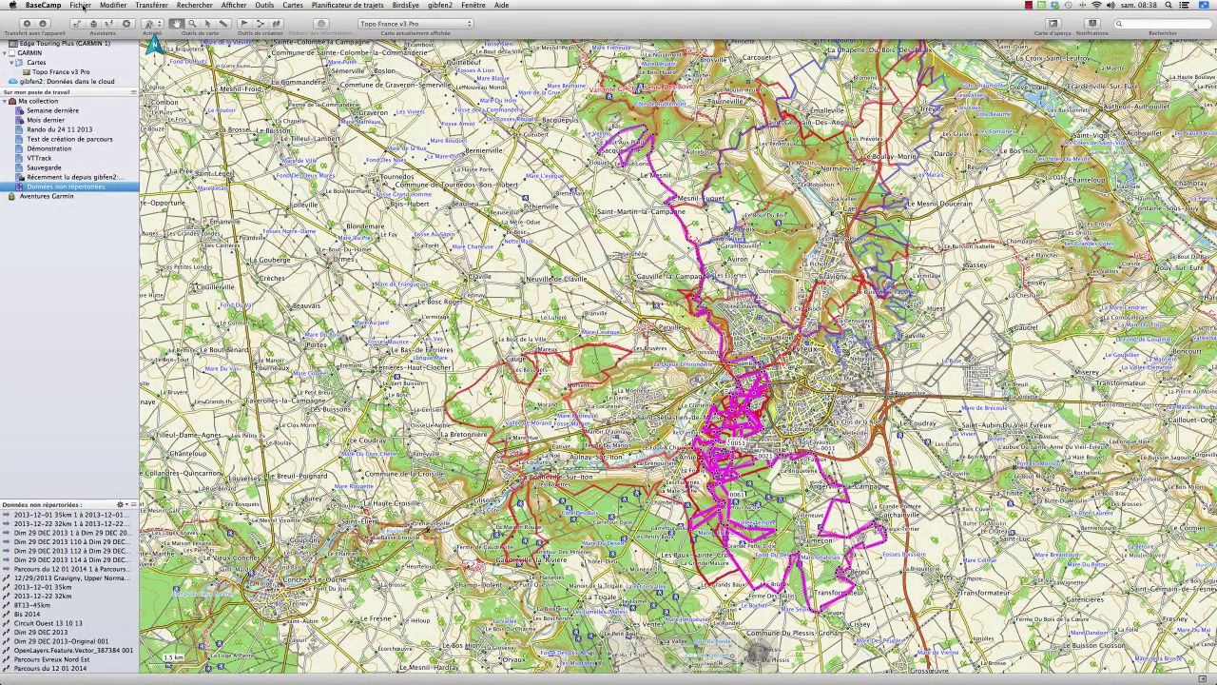
left_click(81, 5)
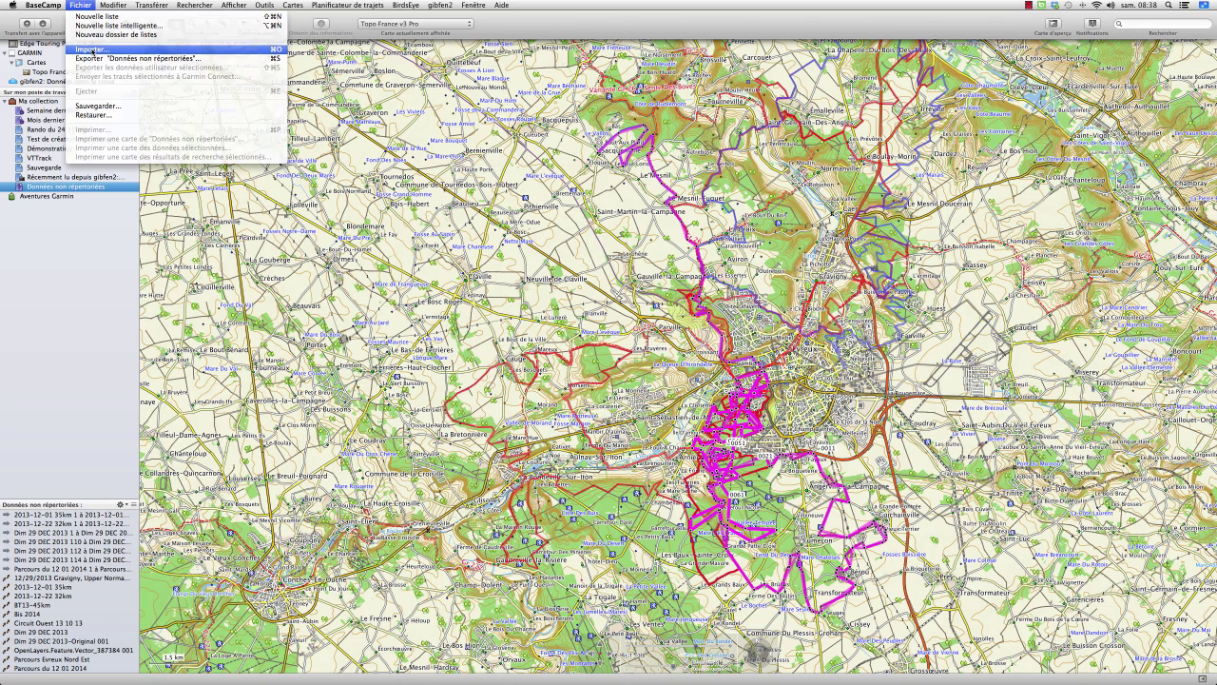
left_click(93, 49)
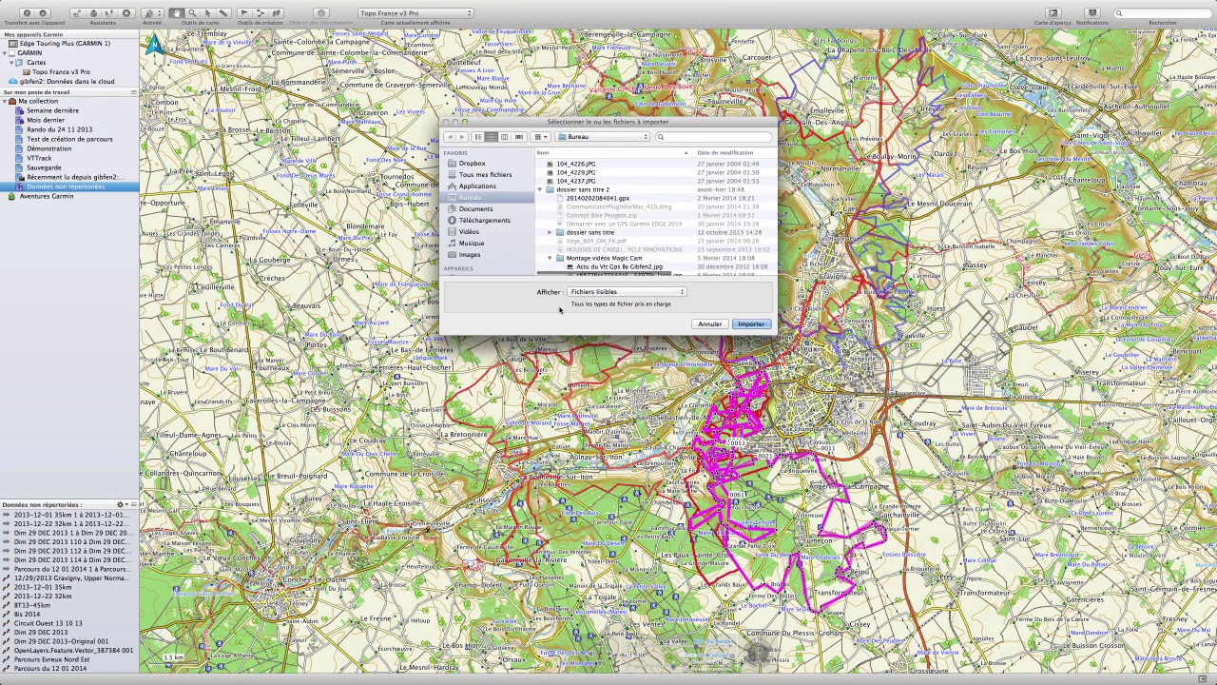
scroll(608, 228, "down", 10)
left_click(575, 237)
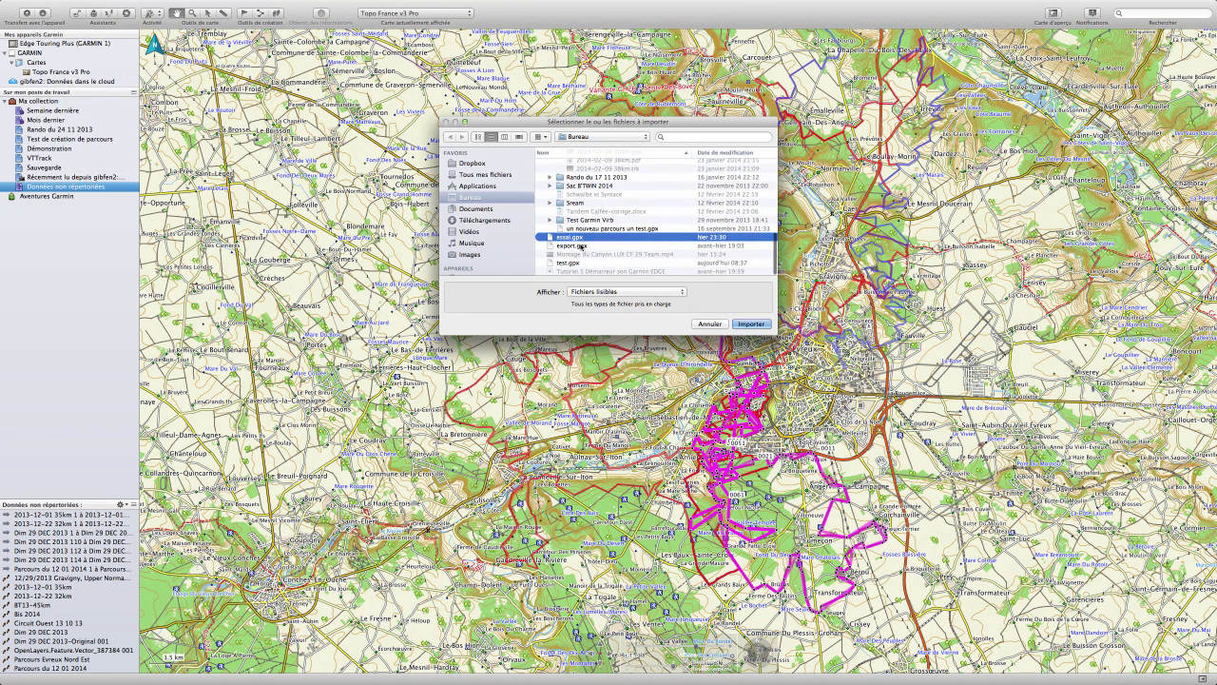
left_click(569, 263)
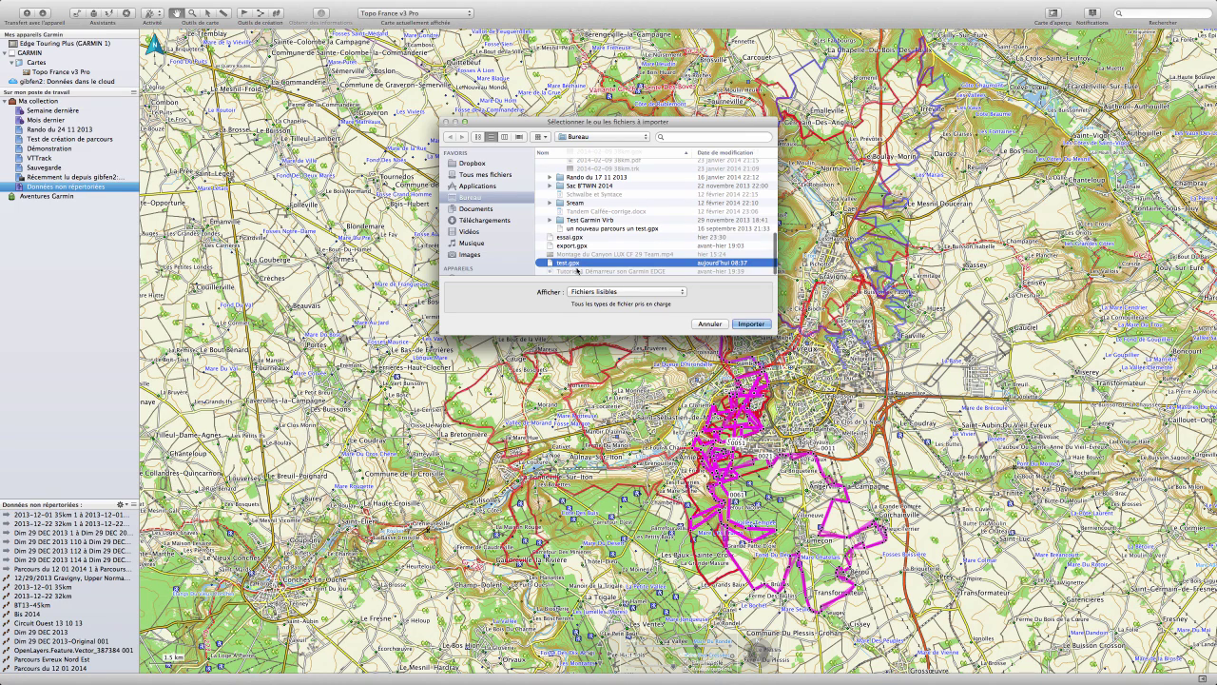
left_click(751, 323)
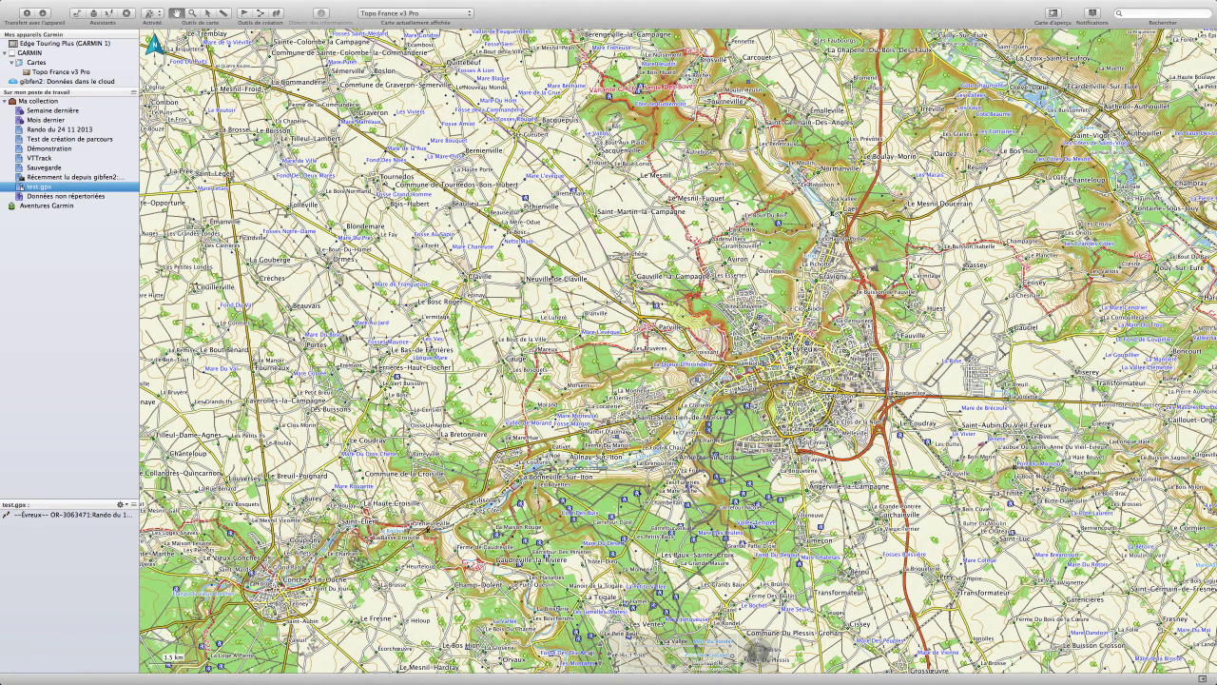
Select the track "Rando du 17 11 2013" in the test.gpx list and show it on the map.
left_click(44, 188)
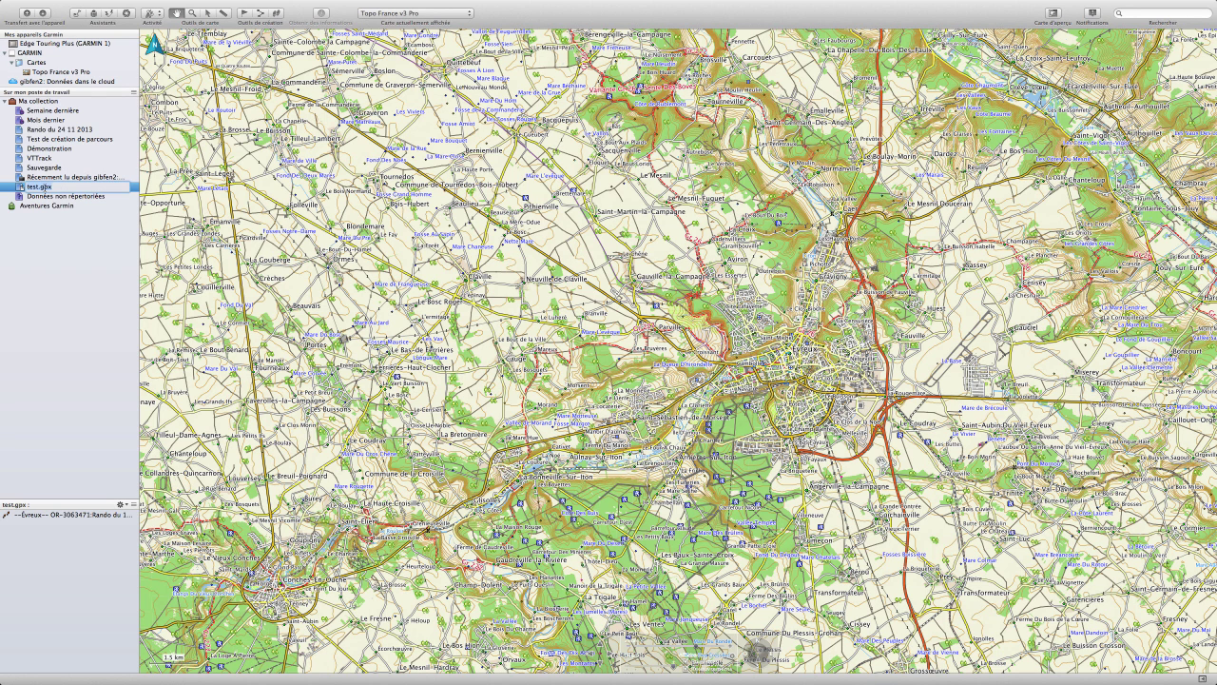
left_click(75, 518)
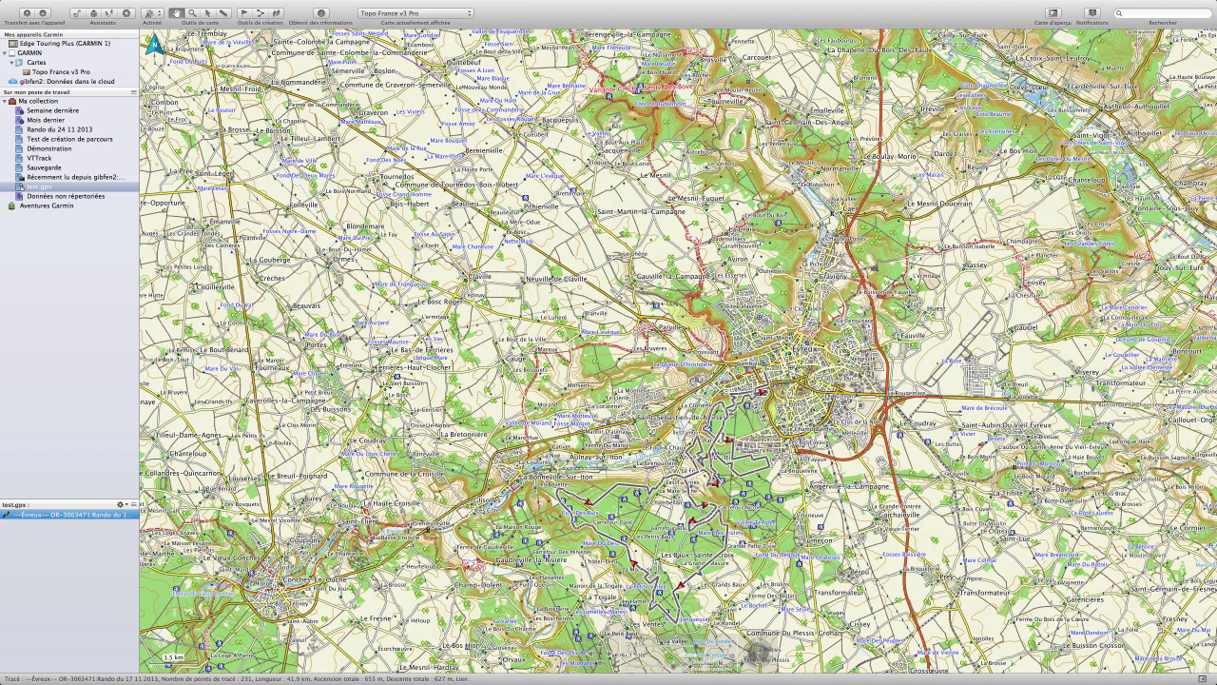
left_click(91, 518)
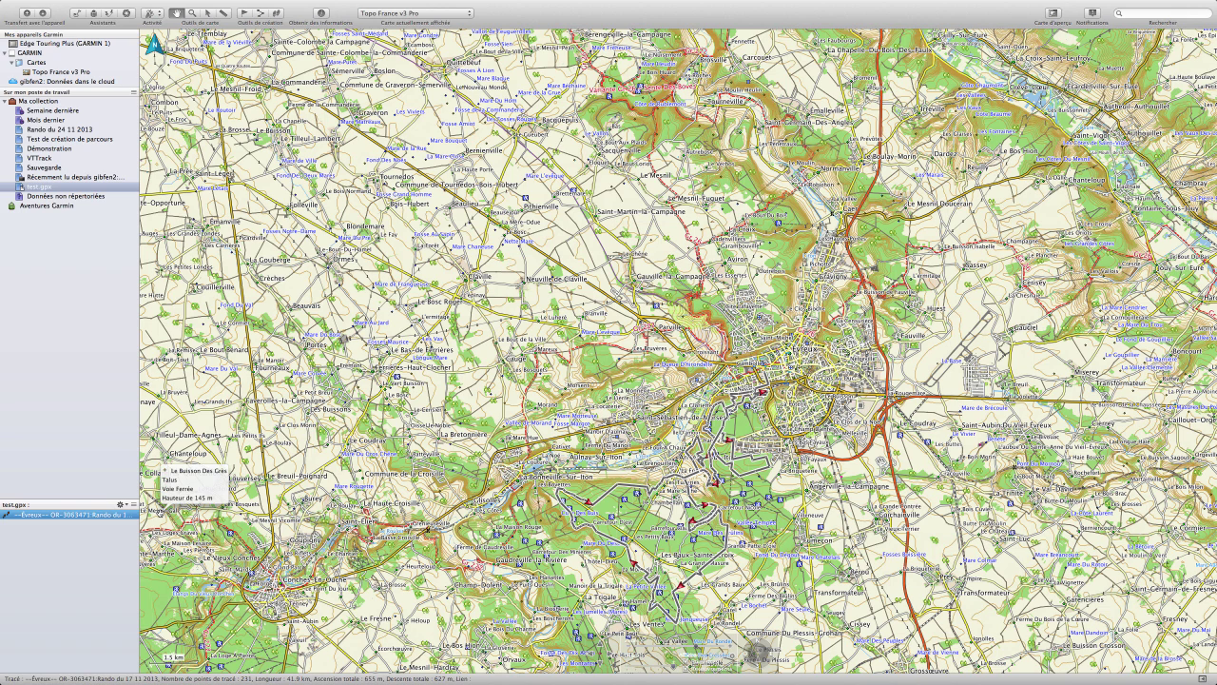
right_click(86, 519)
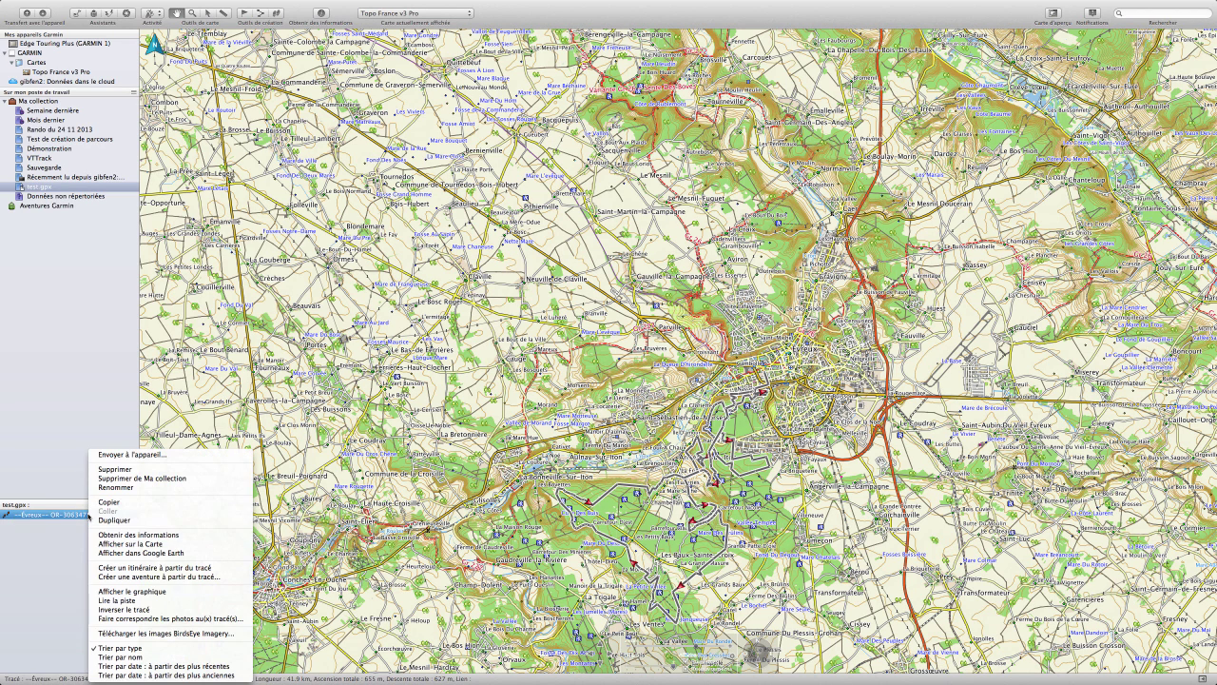
left_click(120, 544)
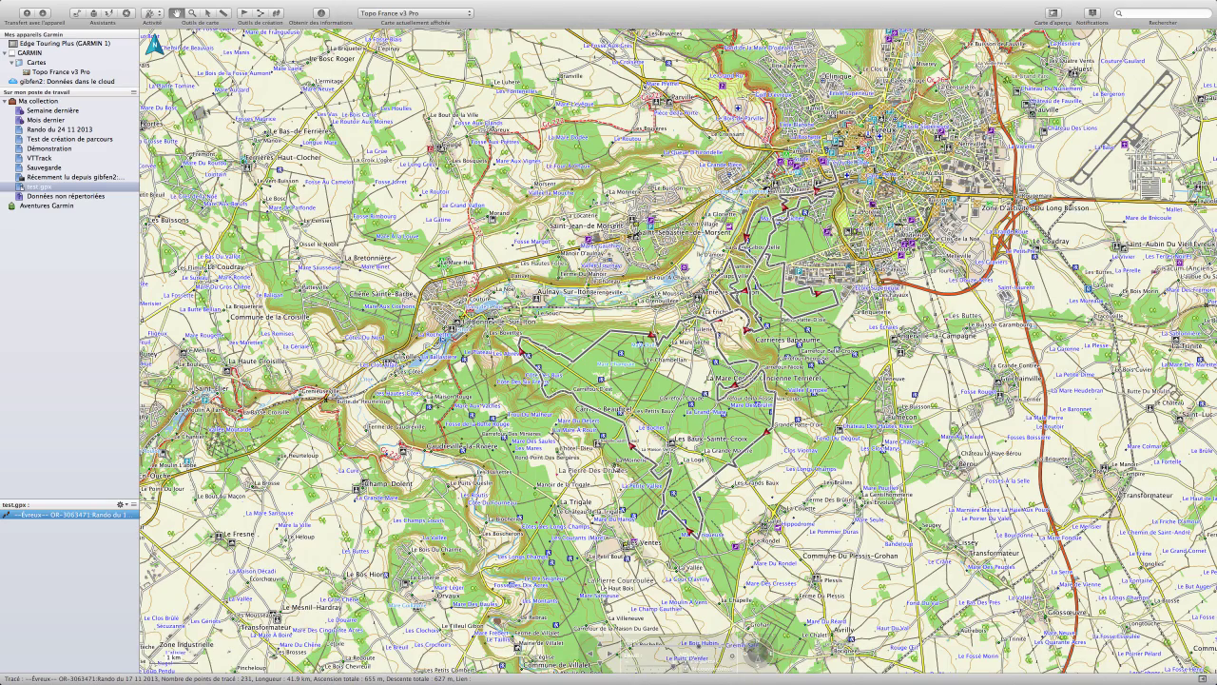
Open the imported track's information and shorten its name to "Rando du 17 11 2013".
right_click(53, 515)
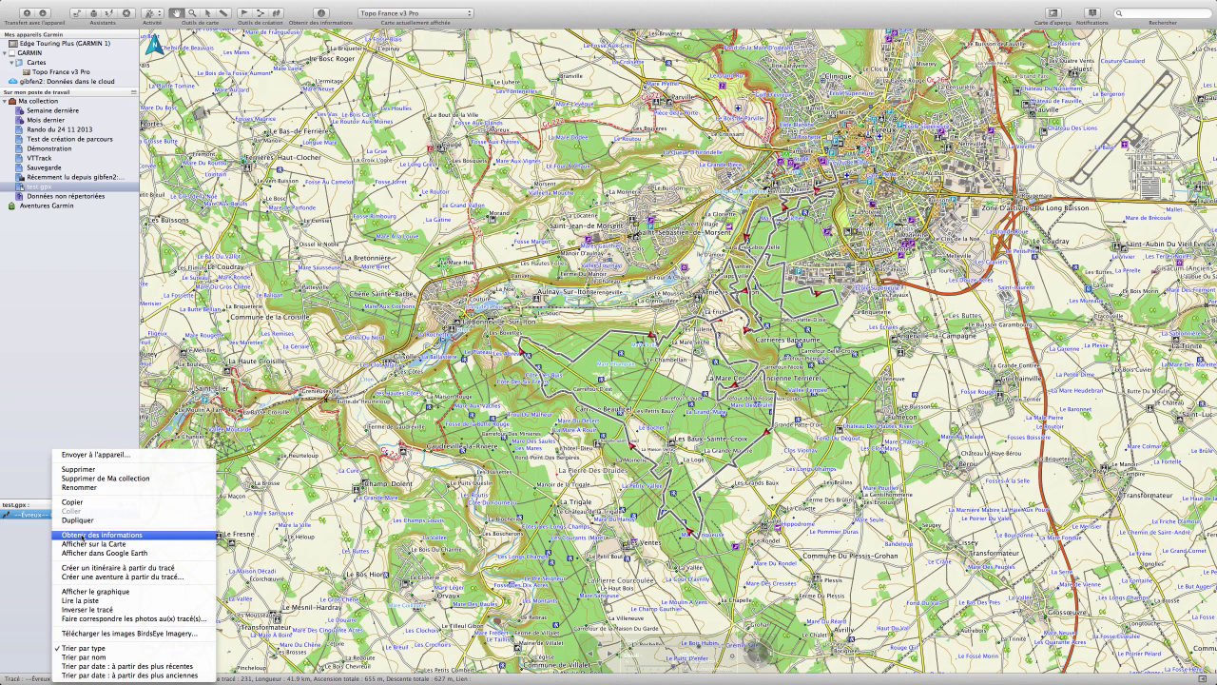
left_click(84, 538)
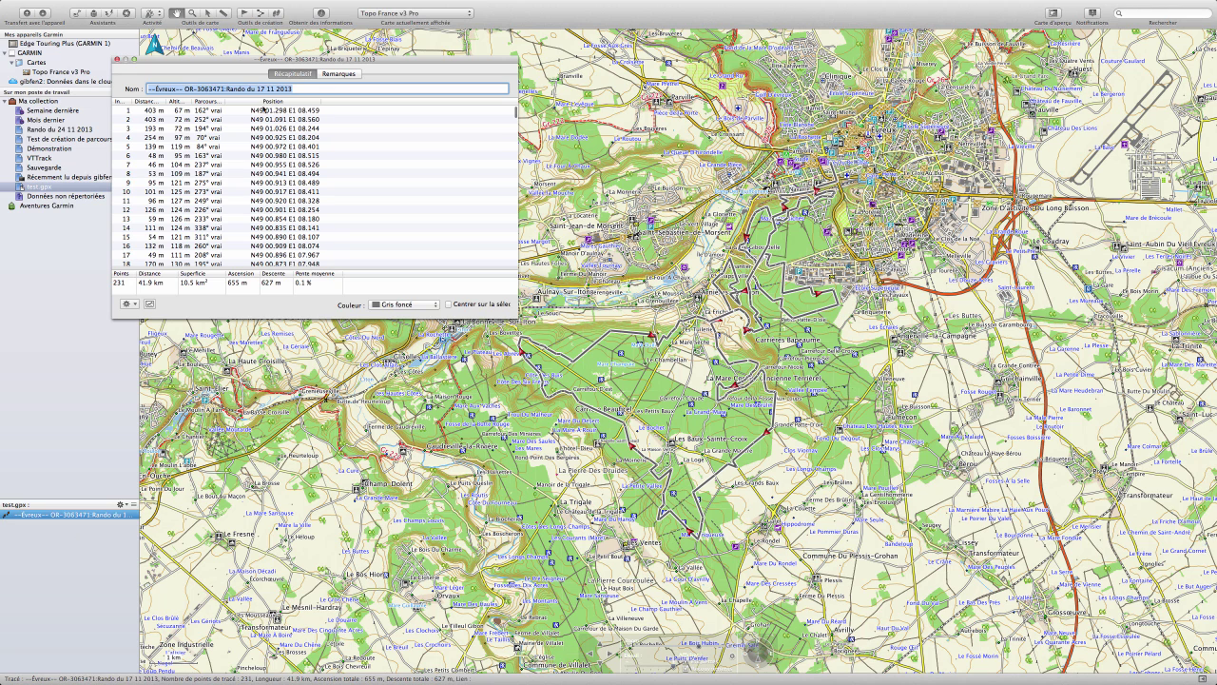
left_click_drag(226, 88, 148, 89)
key("BackSpace")
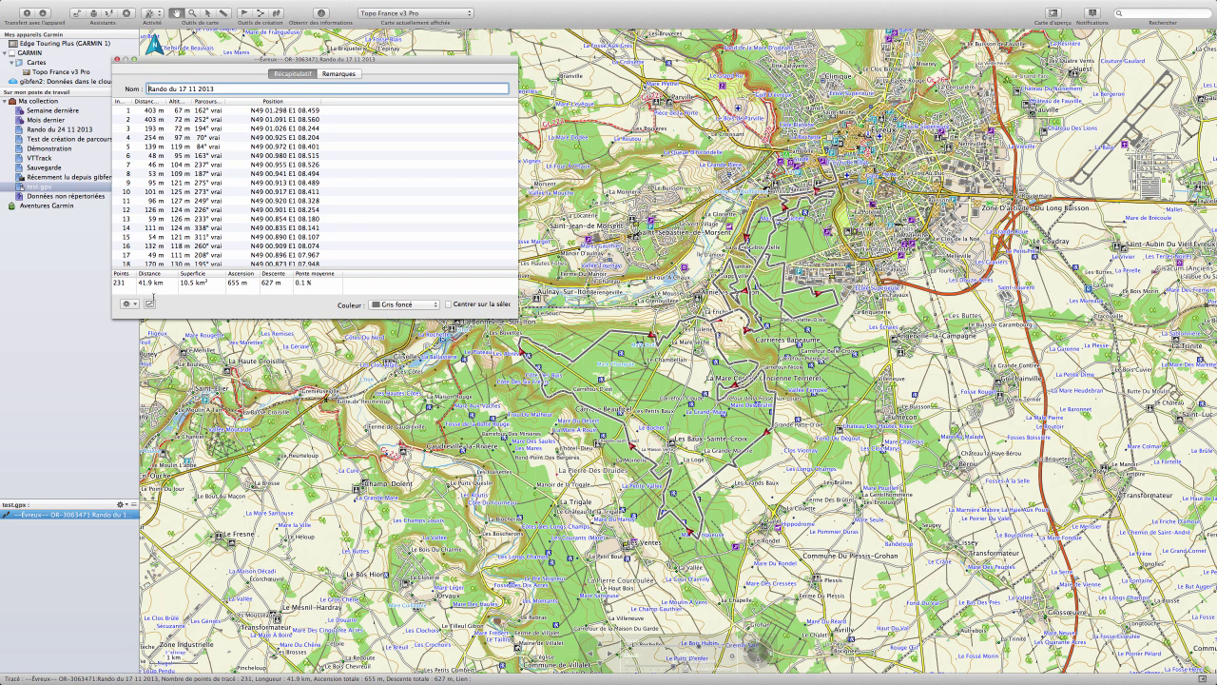
Set the track's colour to Rouge and move its information window off the sidebar.
left_click(433, 304)
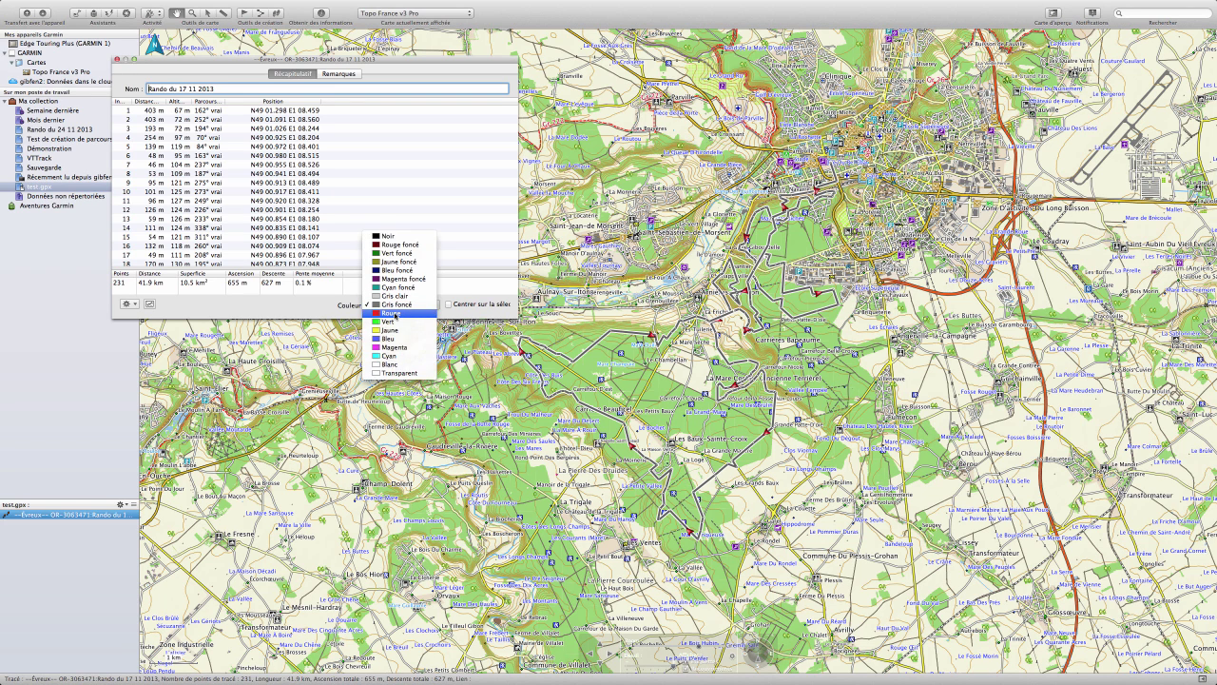
left_click(392, 313)
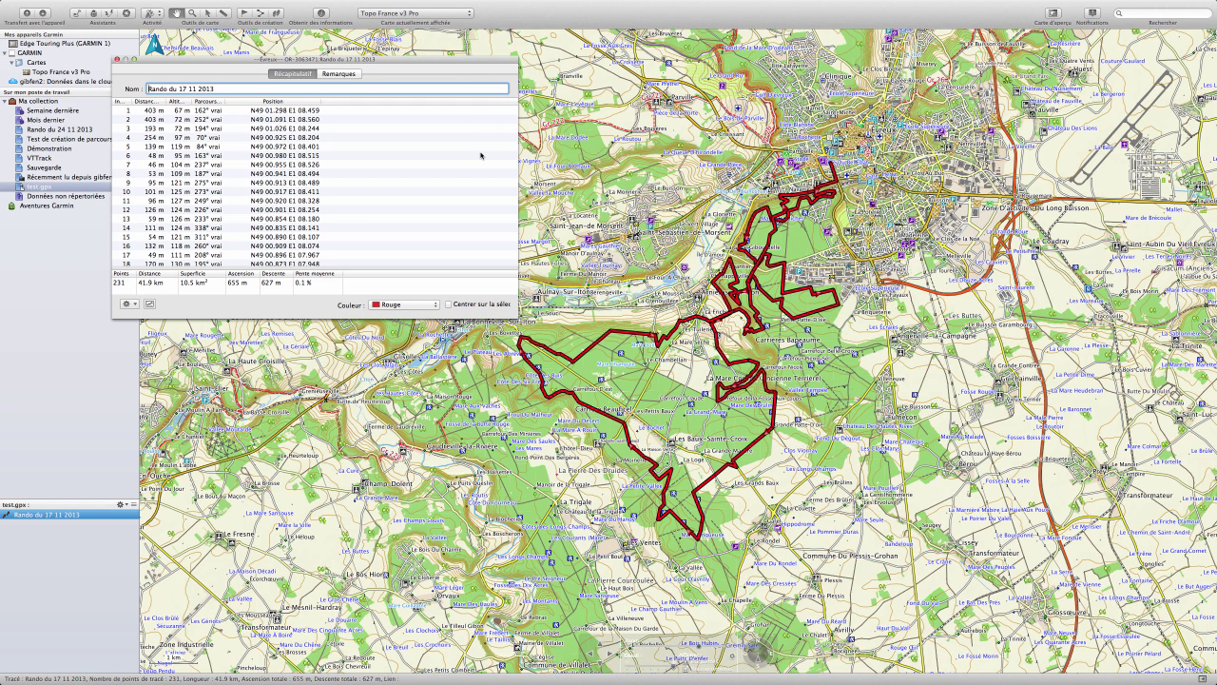
left_click_drag(474, 60, 633, 76)
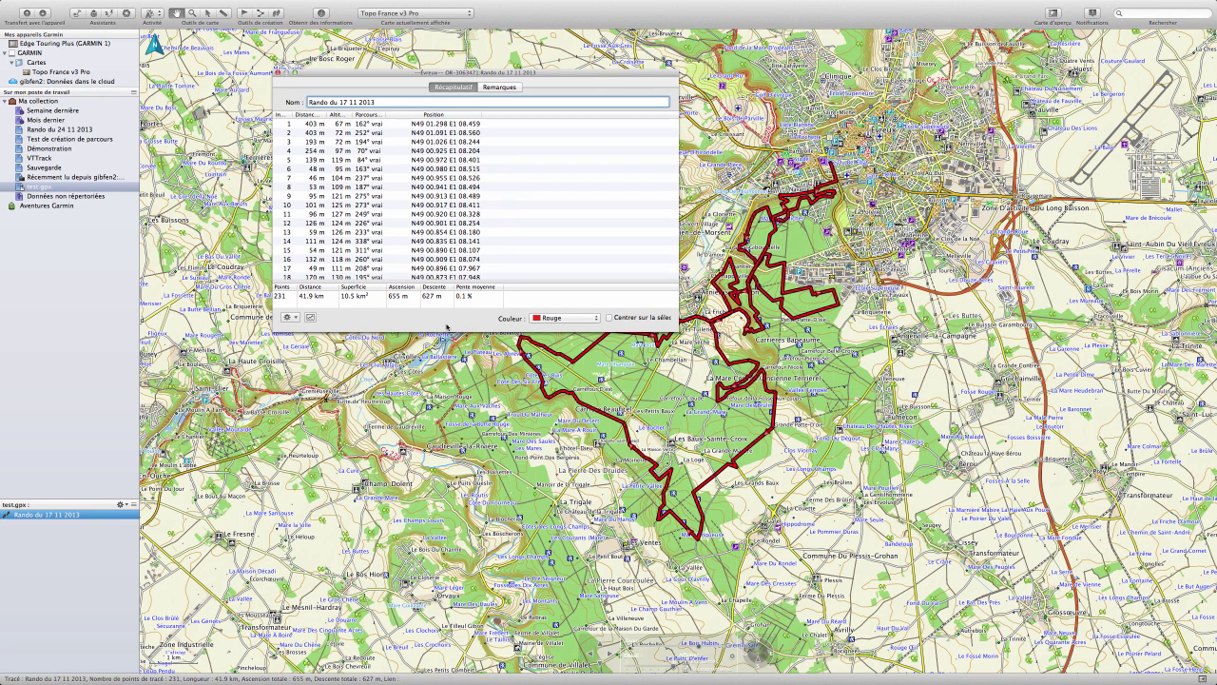
Examine the track's altitude graph, using the two markers to compare points along the route, and close the graph.
left_click(311, 318)
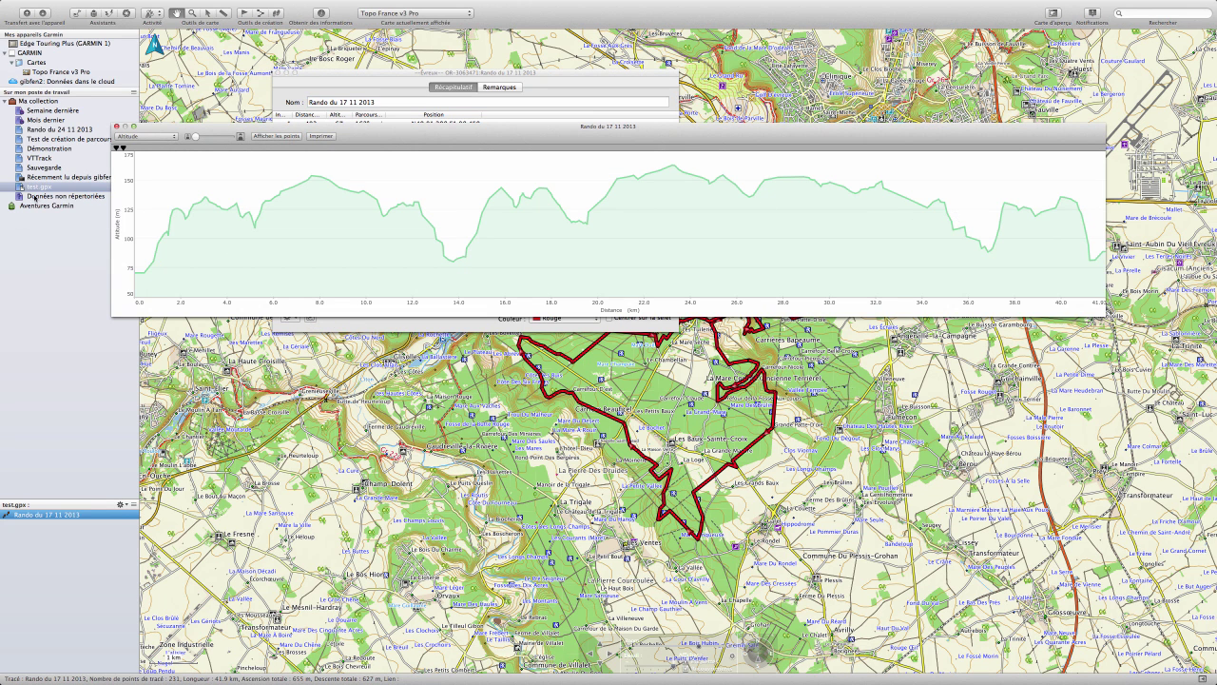
left_click_drag(195, 136, 194, 138)
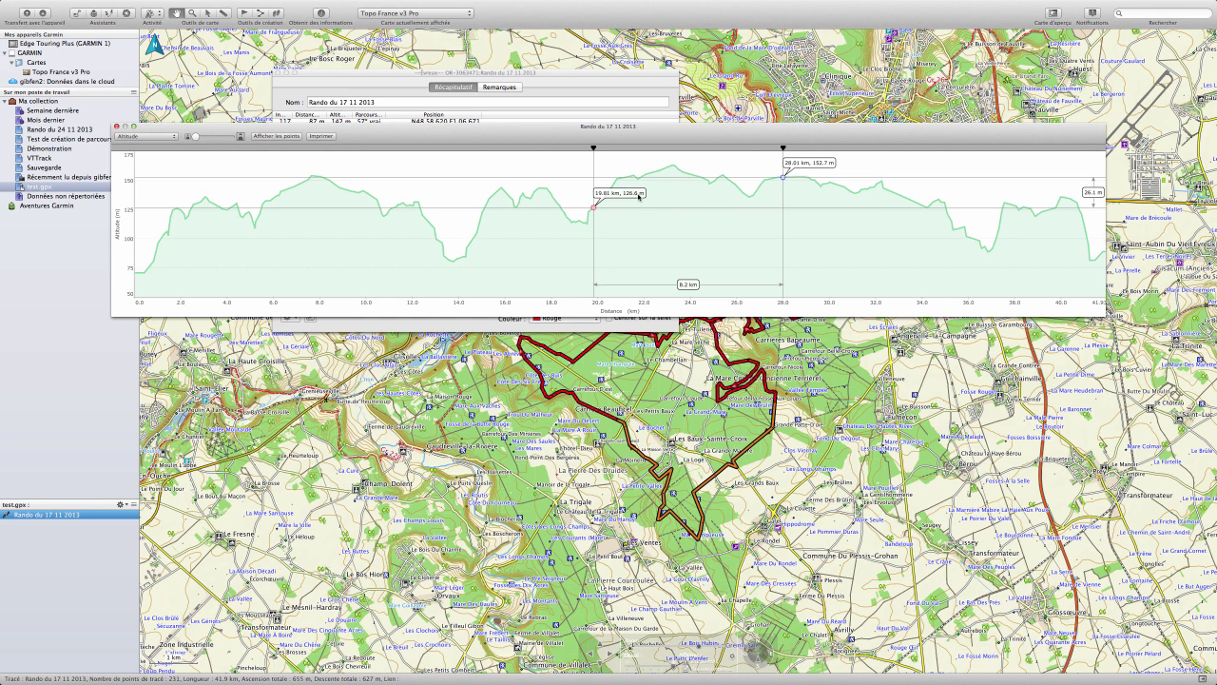
left_click(493, 200)
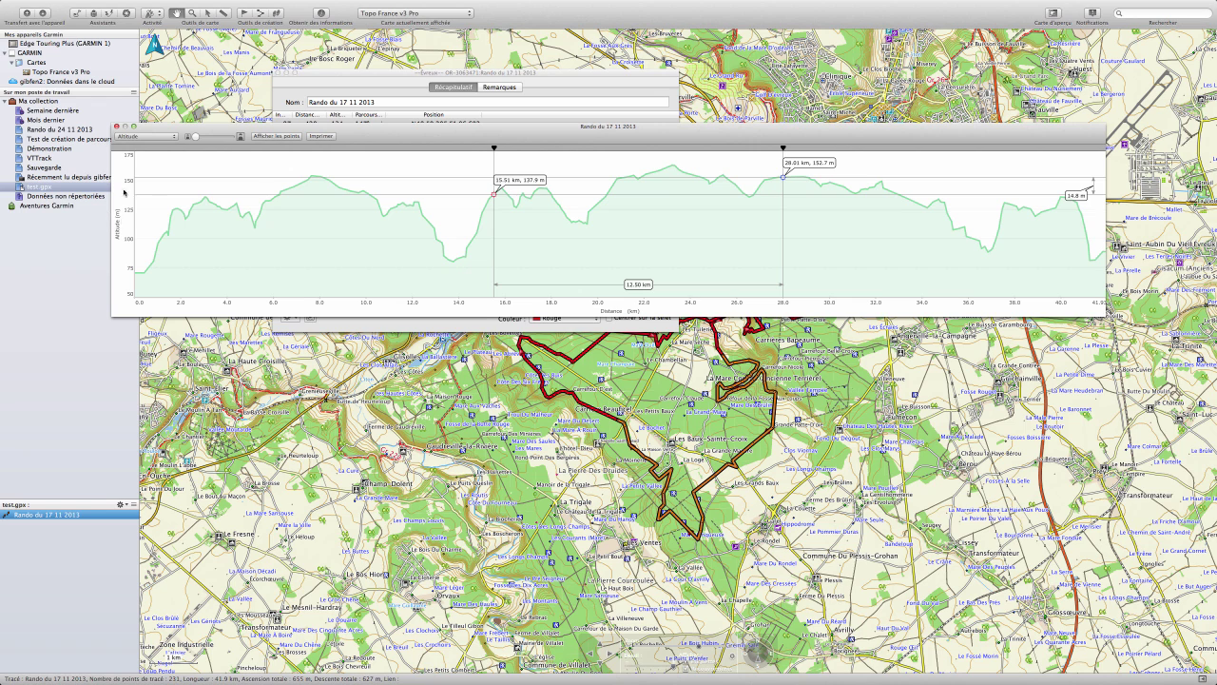
left_click_drag(493, 149, 91, 148)
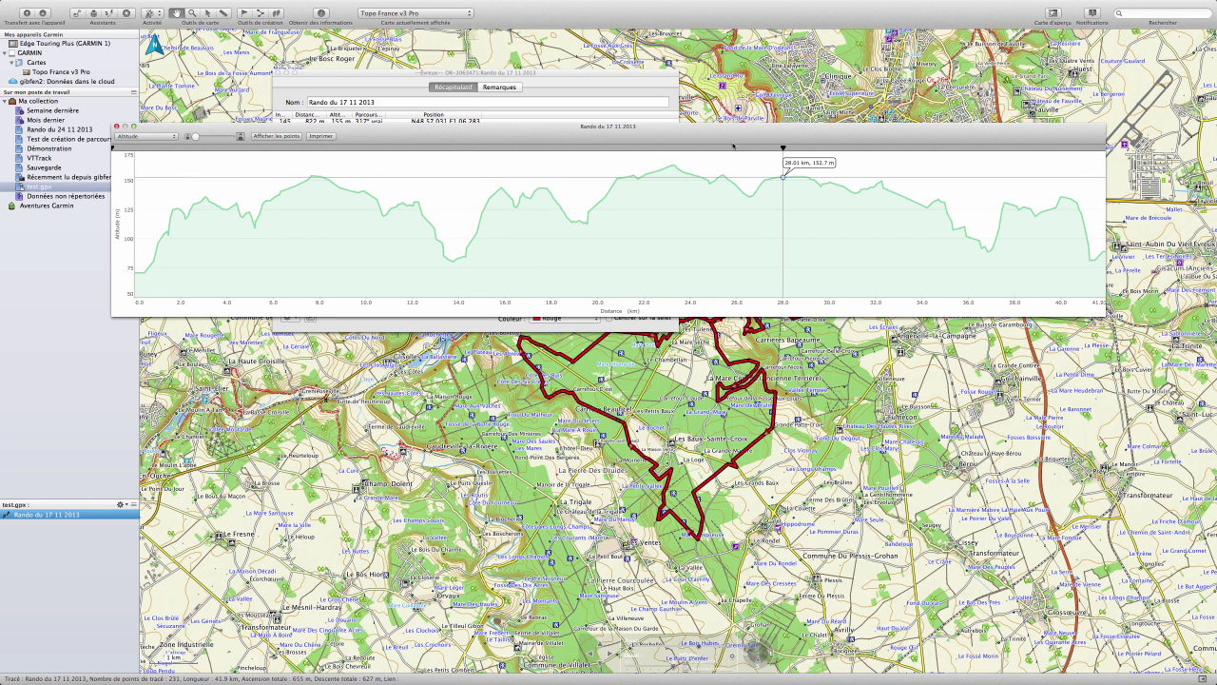
left_click_drag(783, 150, 118, 149)
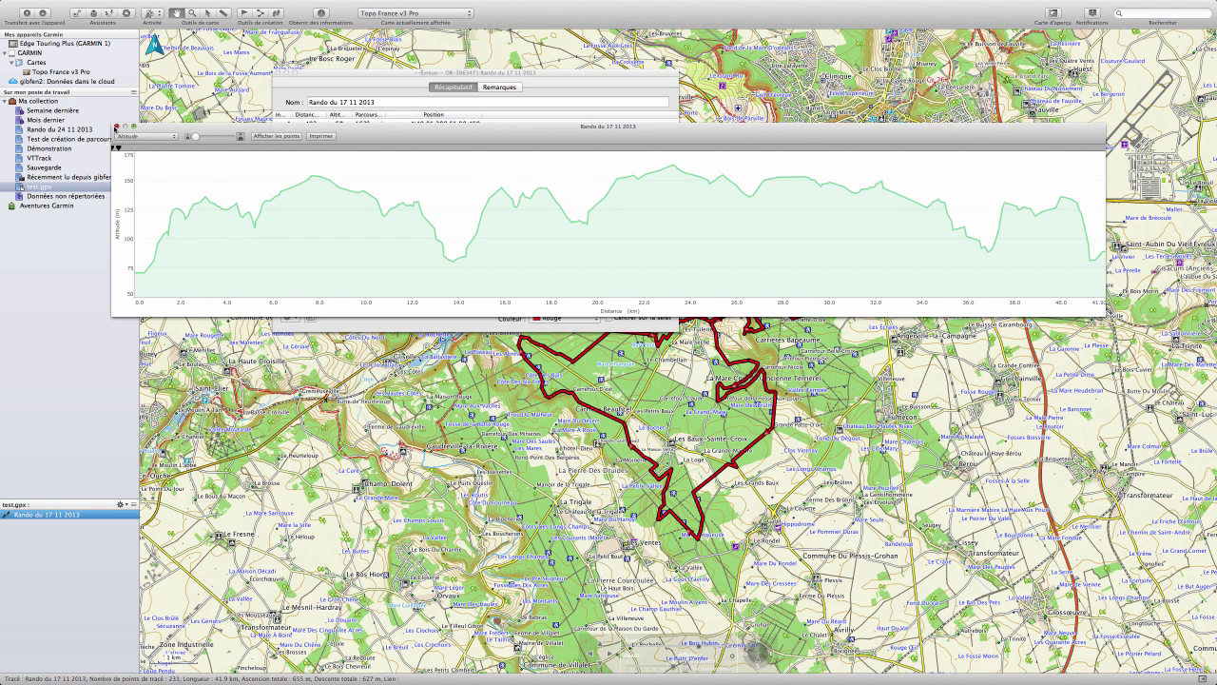
left_click(116, 126)
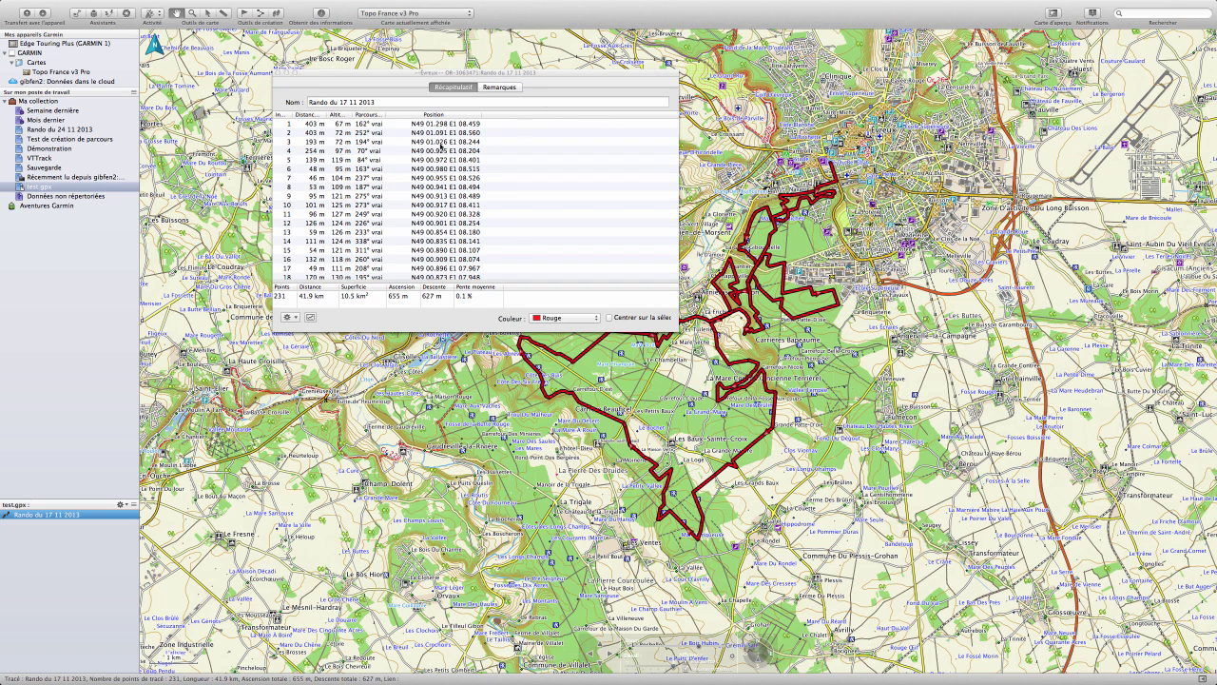
Play the track with Lire le tracé, and close the playback and track information windows.
left_click(290, 317)
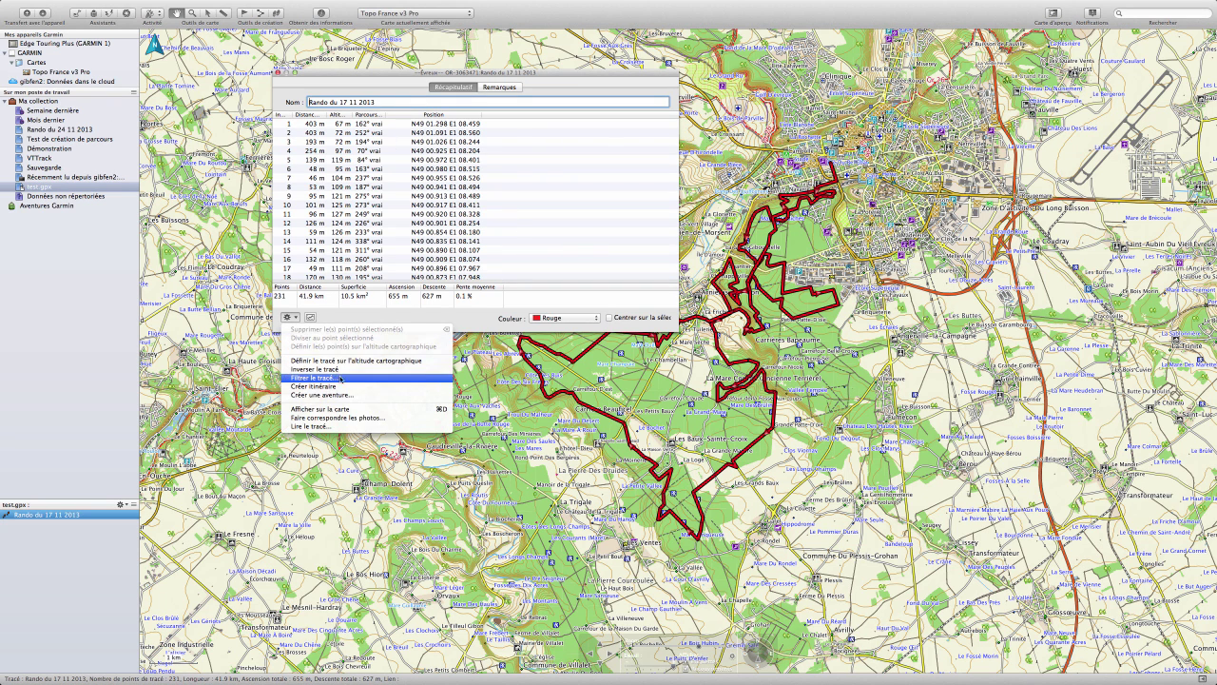
left_click(348, 427)
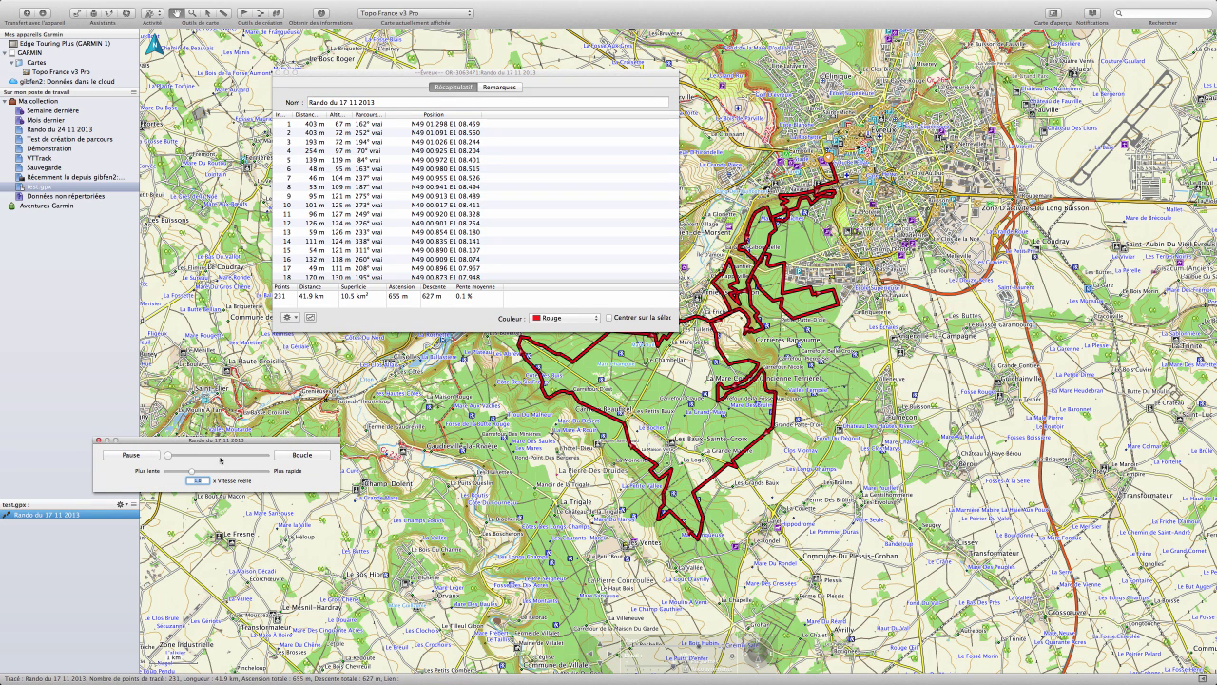
left_click(197, 477)
left_click(98, 441)
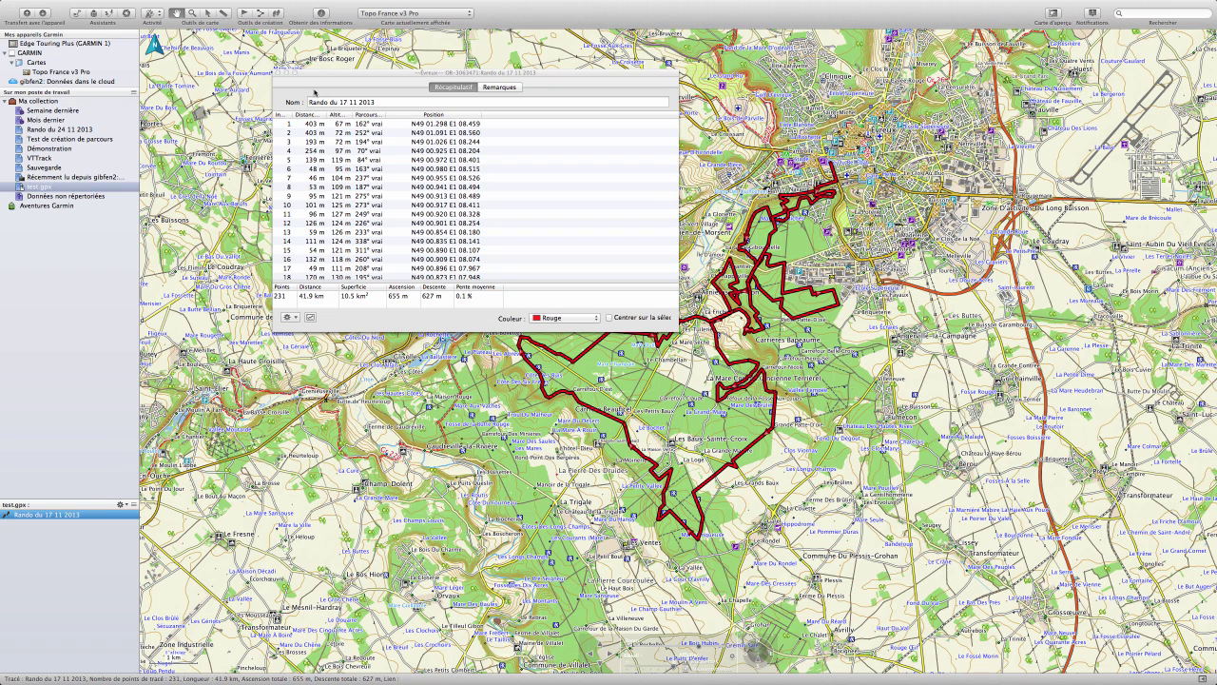
left_click(279, 74)
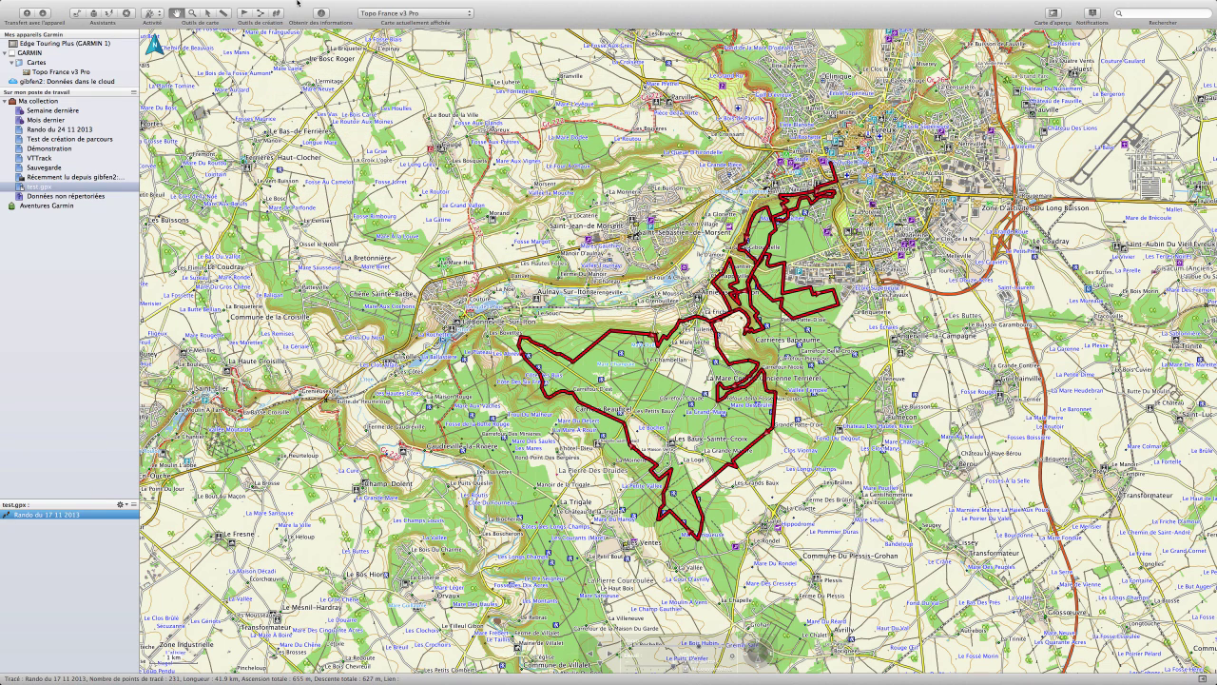
left_click(292, 5)
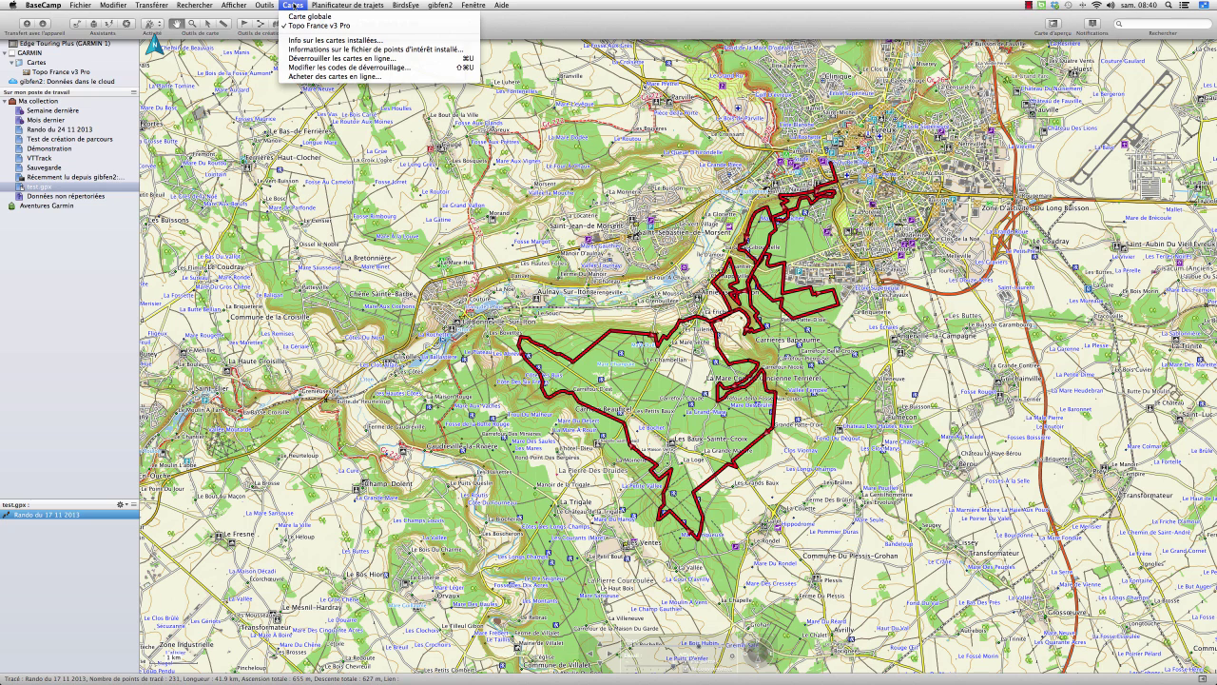
left_click(155, 53)
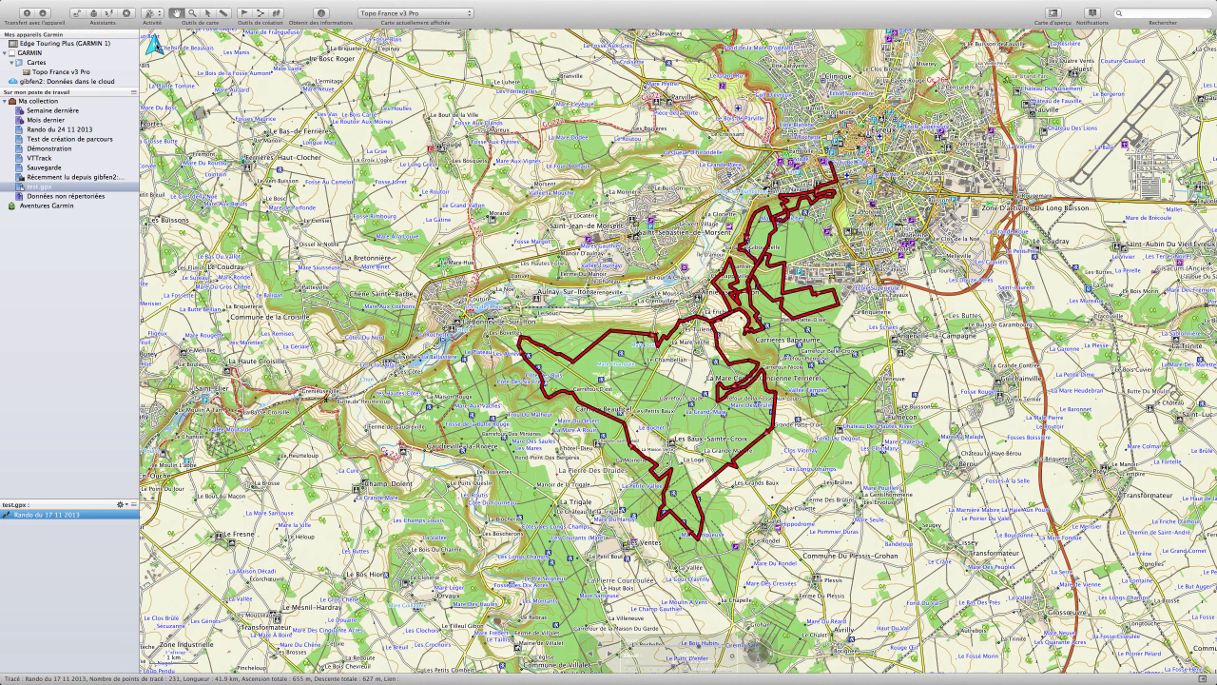
Review the display preferences, including the map features for the Direct - A vol d'oiseau activity and the 3D quality, and close them.
mouse_move(677, 663)
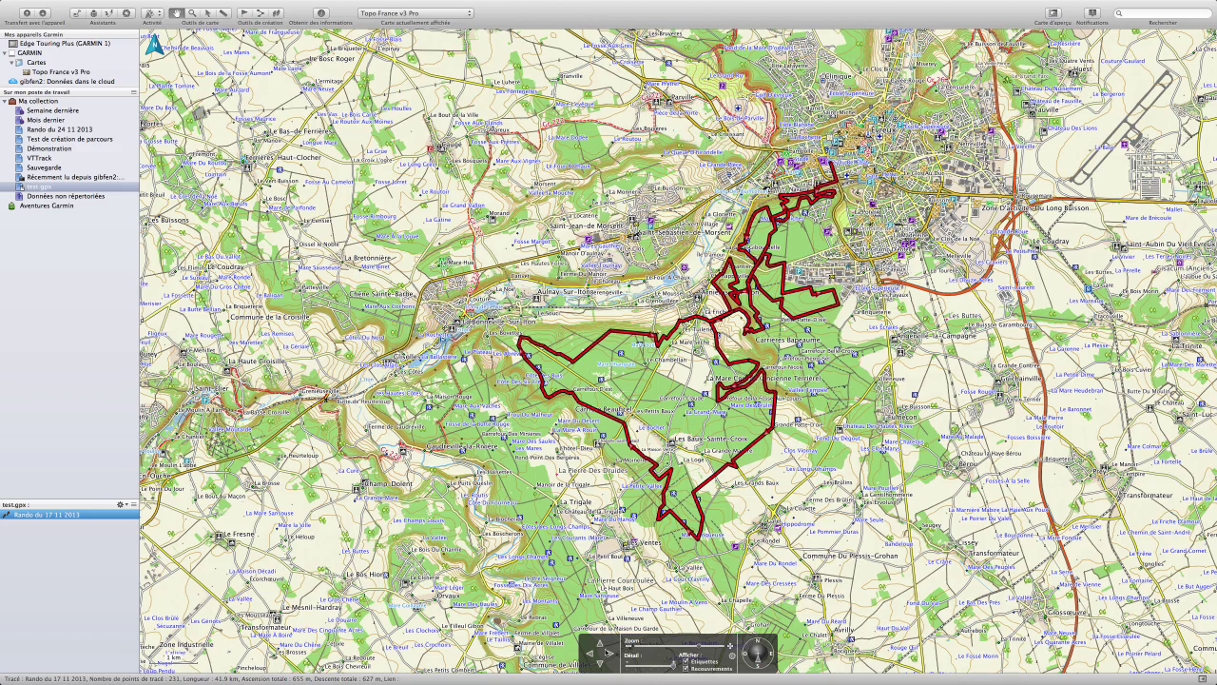
left_click(600, 646)
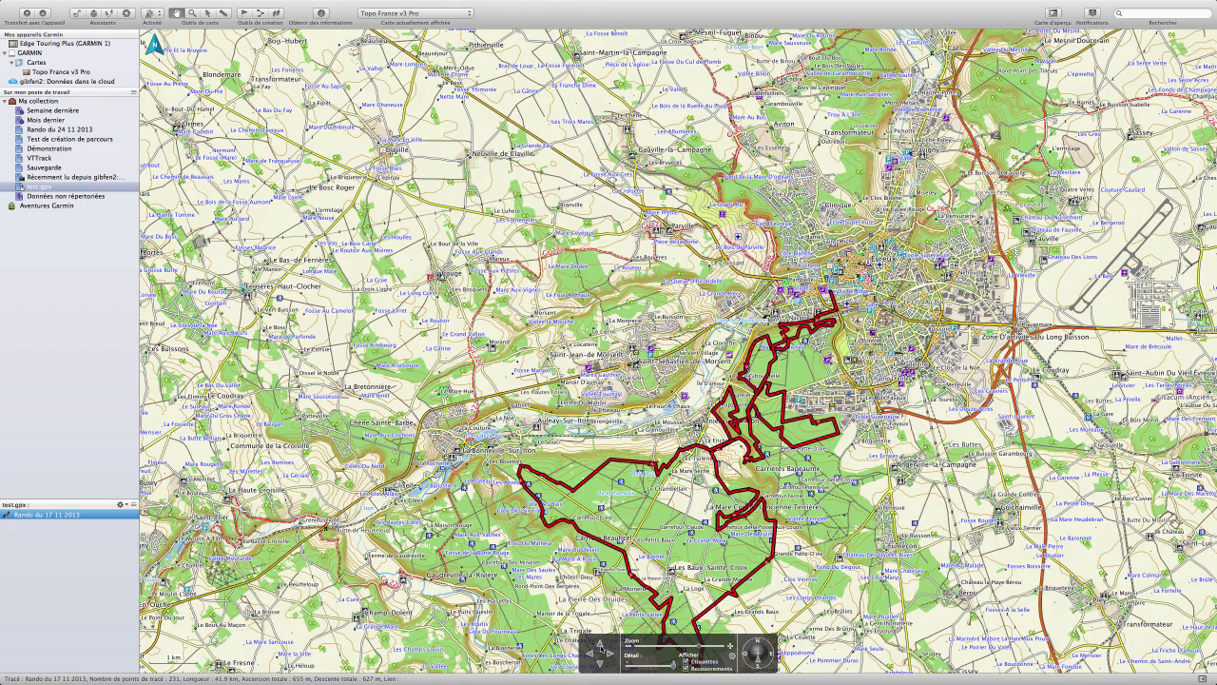
left_click(732, 656)
left_click(649, 173)
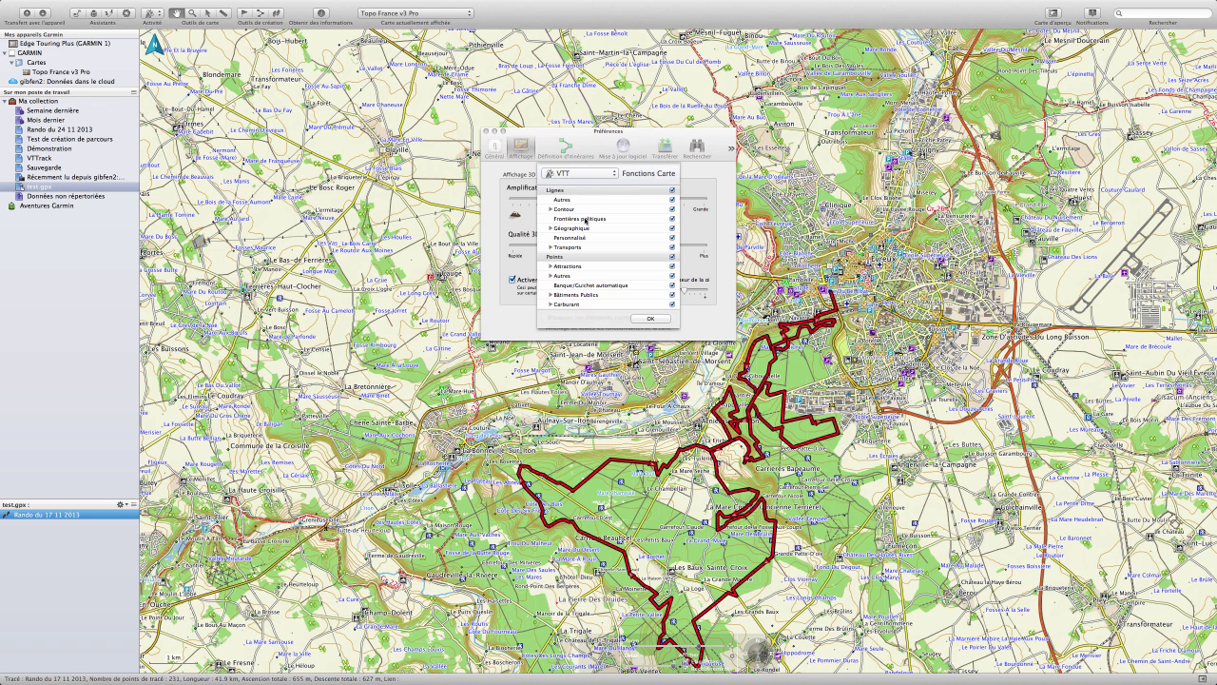
left_click(610, 175)
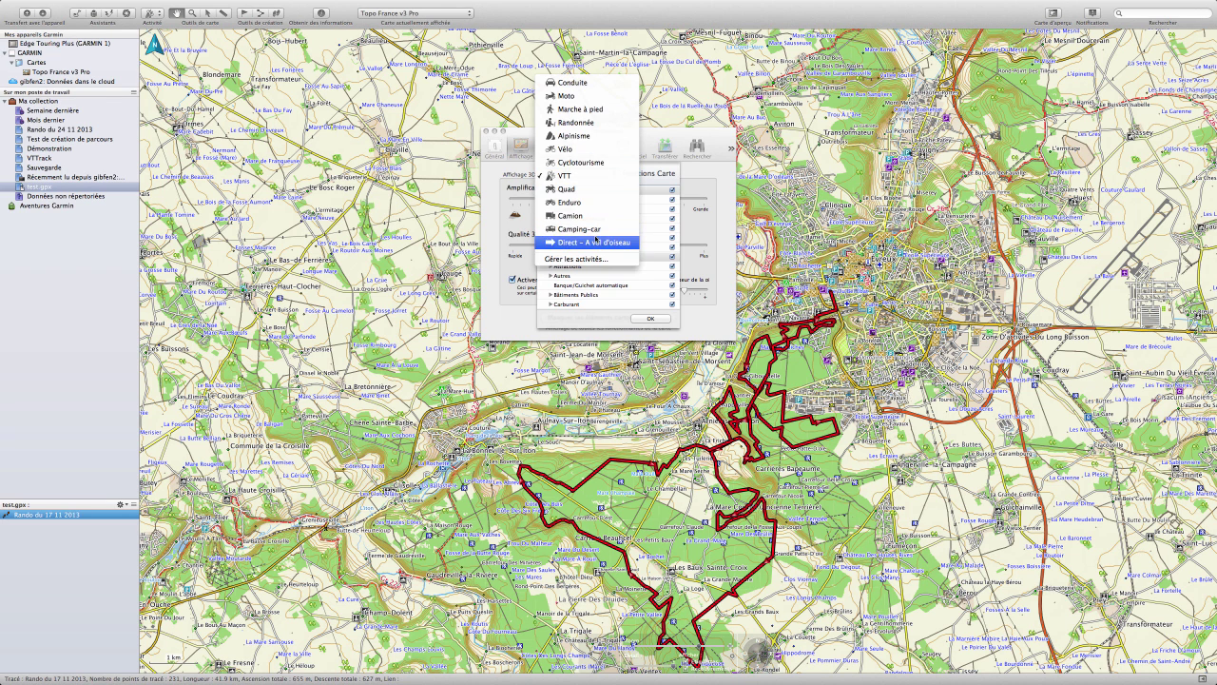
left_click(596, 243)
left_click(650, 319)
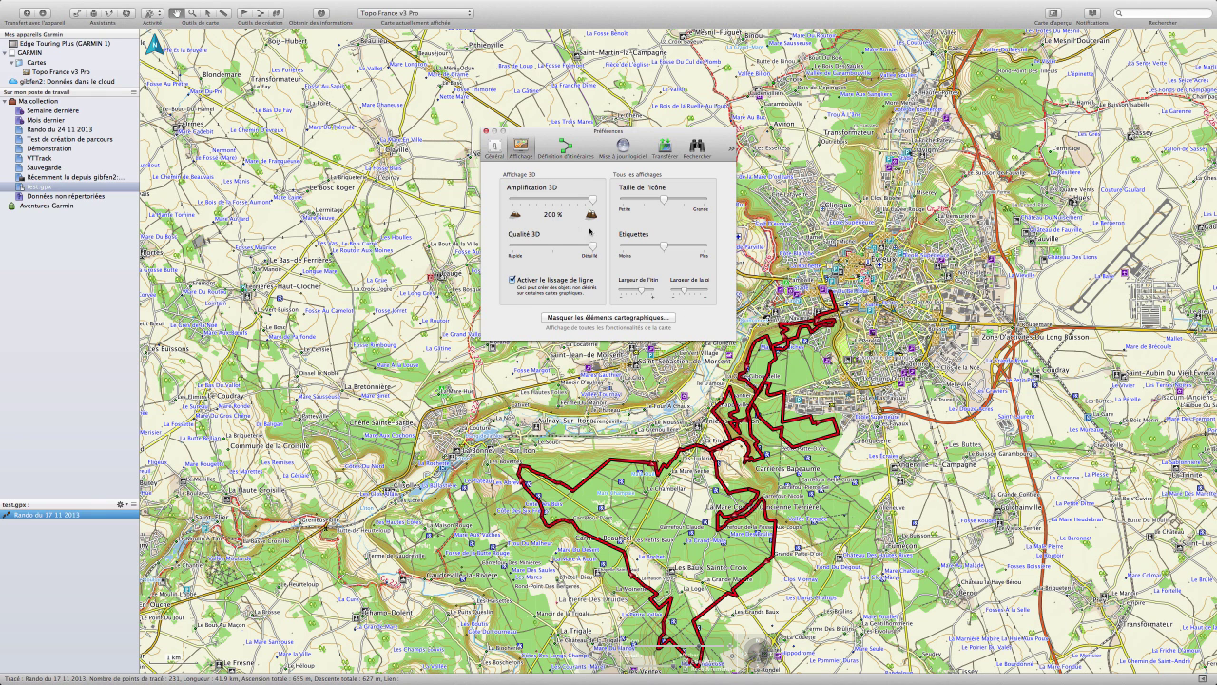
mouse_move(595, 249)
left_mouse_down()
mouse_move(516, 249)
mouse_move(597, 250)
left_mouse_up()
left_click(486, 131)
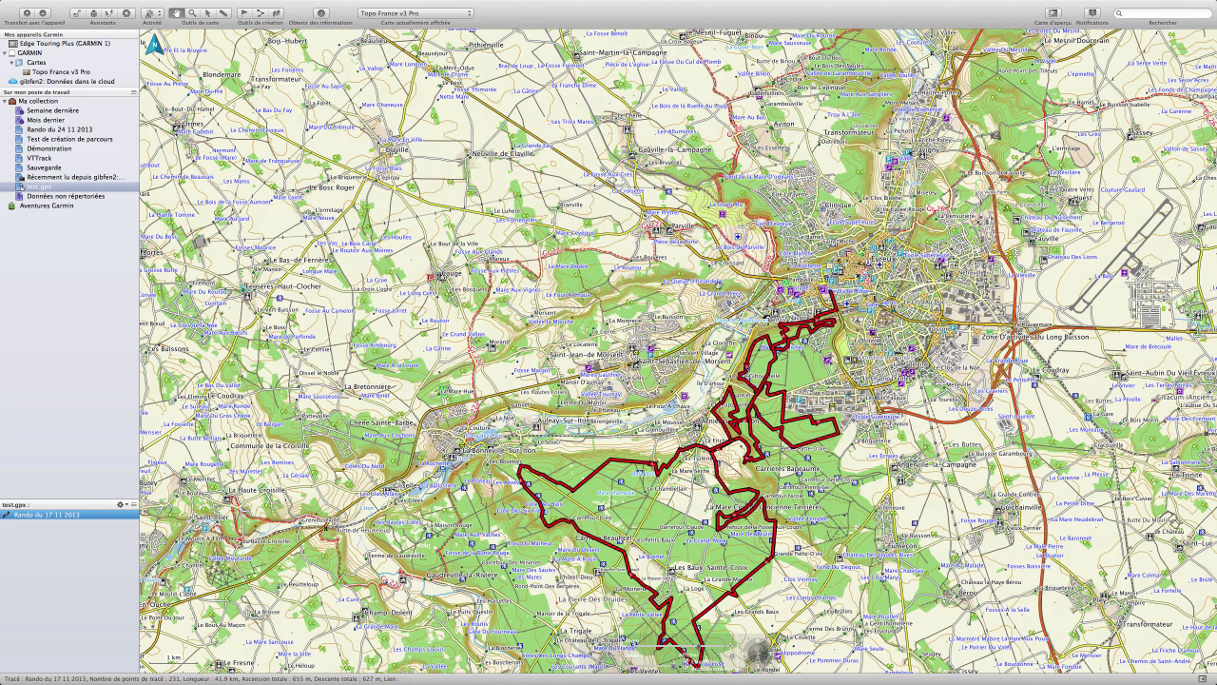
Create a route from the track "Rando du 17 11 2013" in the test.gpx list.
left_click_drag(820, 373, 781, 243)
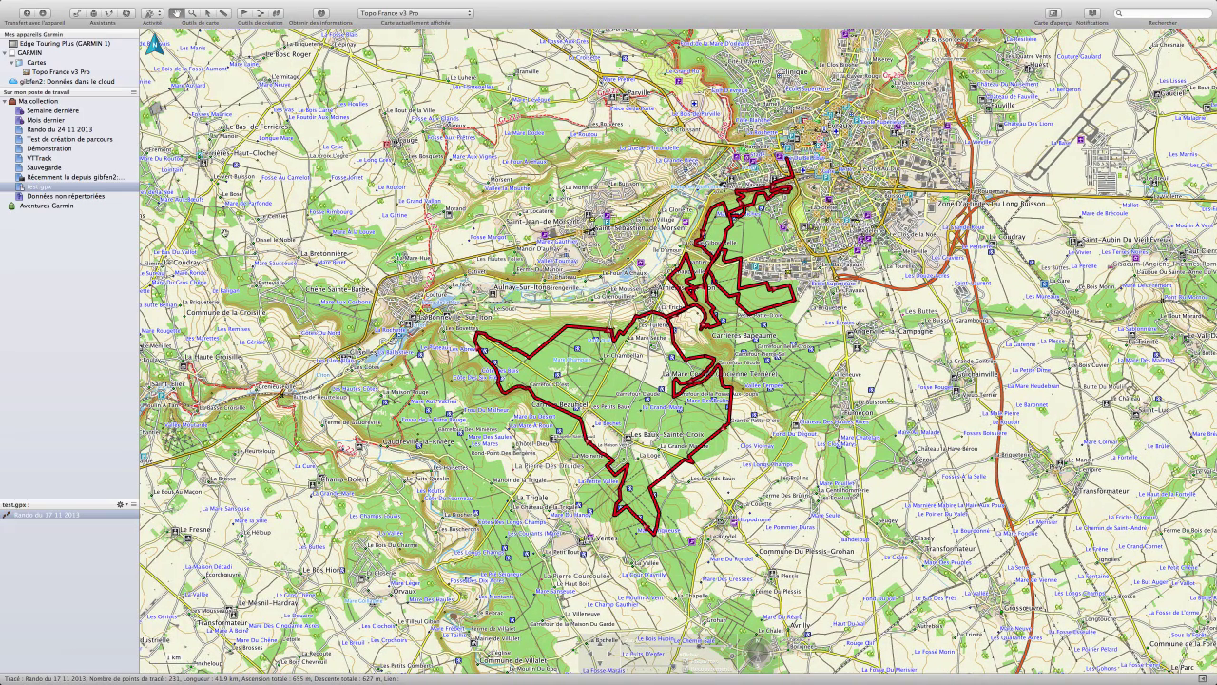
left_click(45, 515)
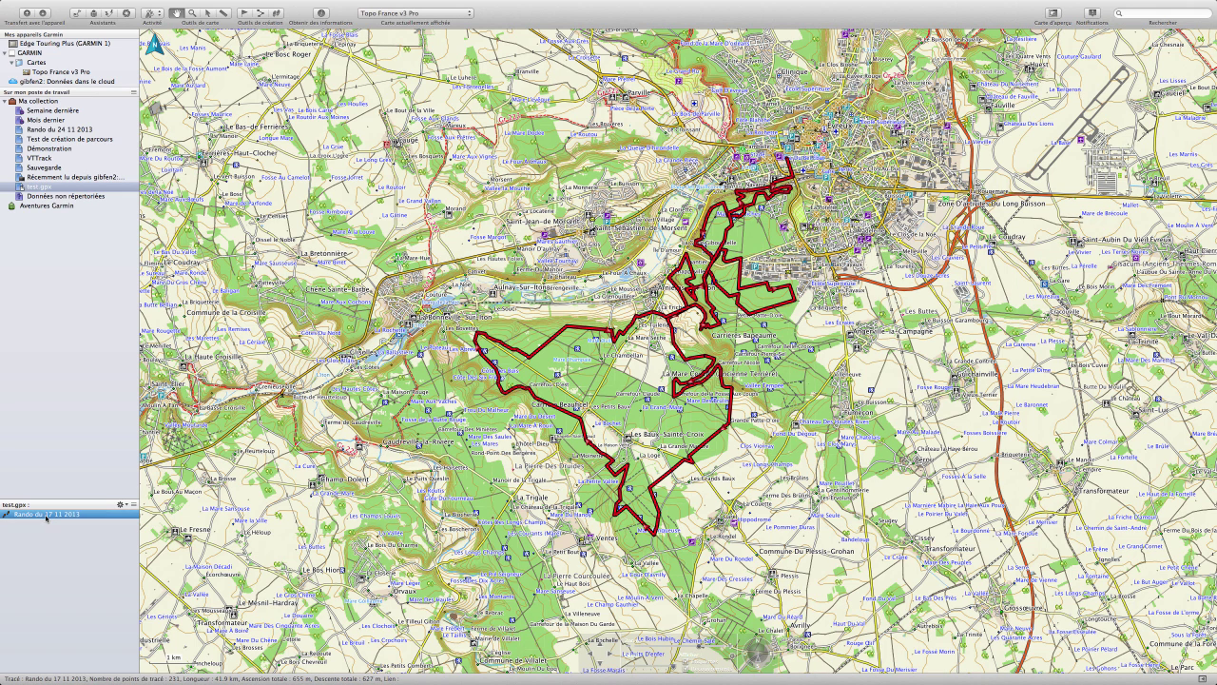
right_click(46, 516)
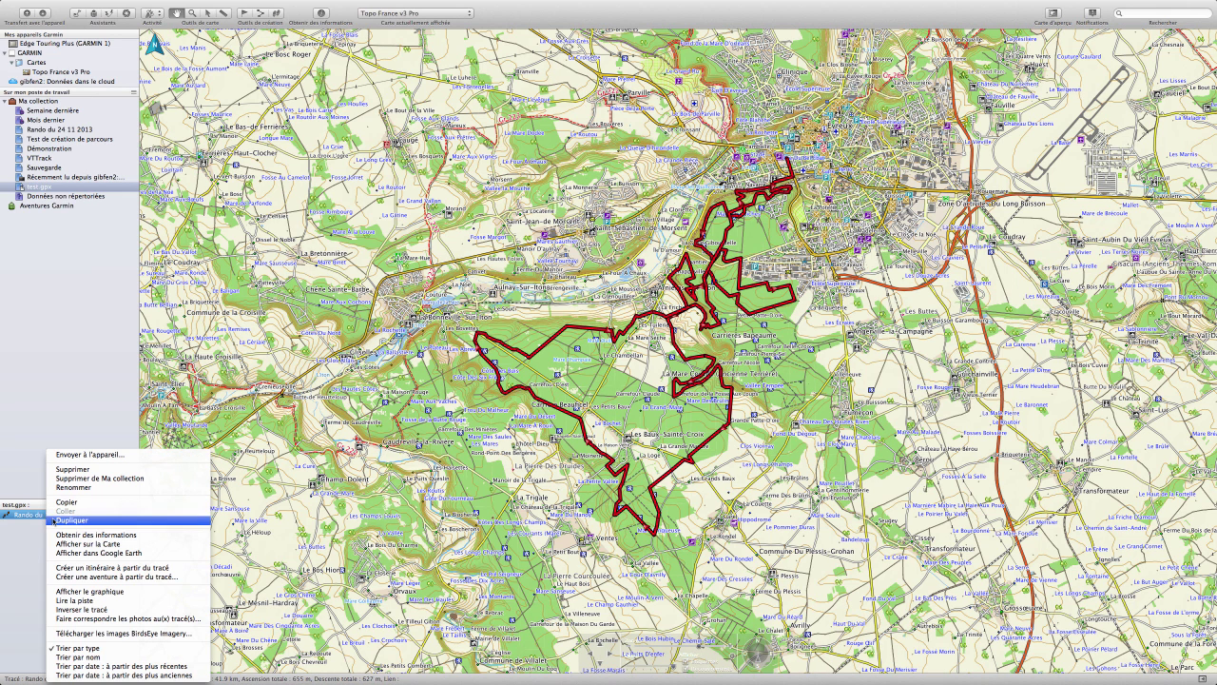
left_click(78, 568)
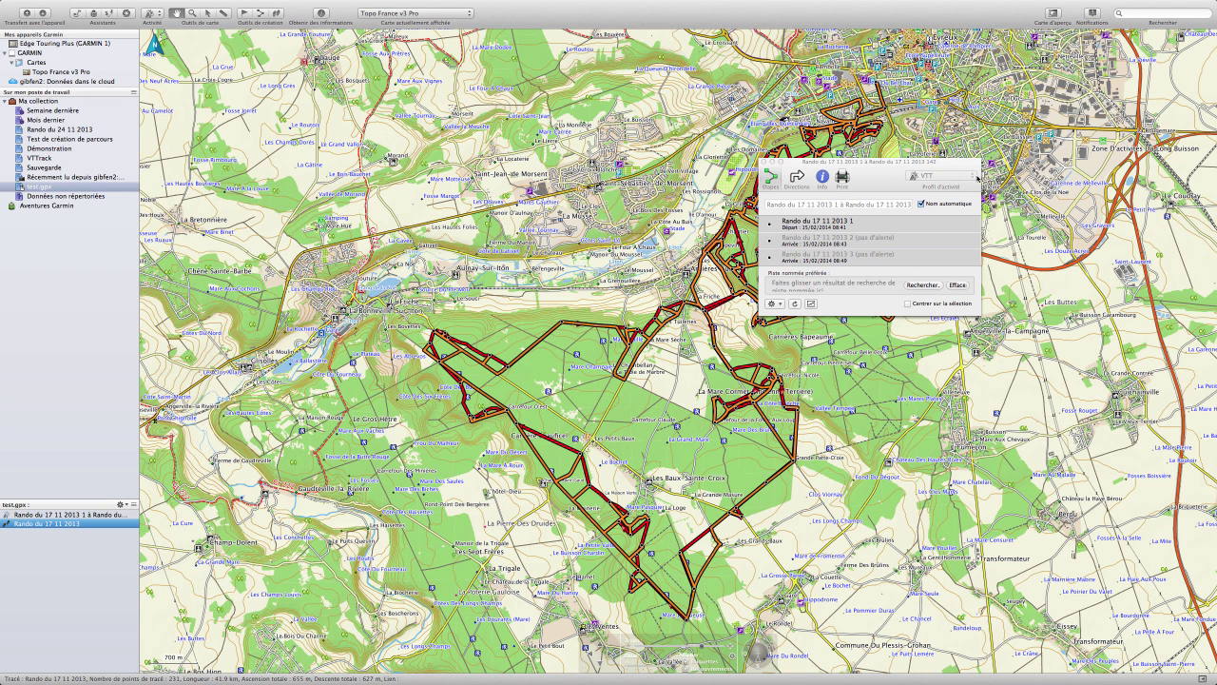
Set the new route's activity profile to Direct - A vol d'oiseau and close its window.
left_click(973, 178)
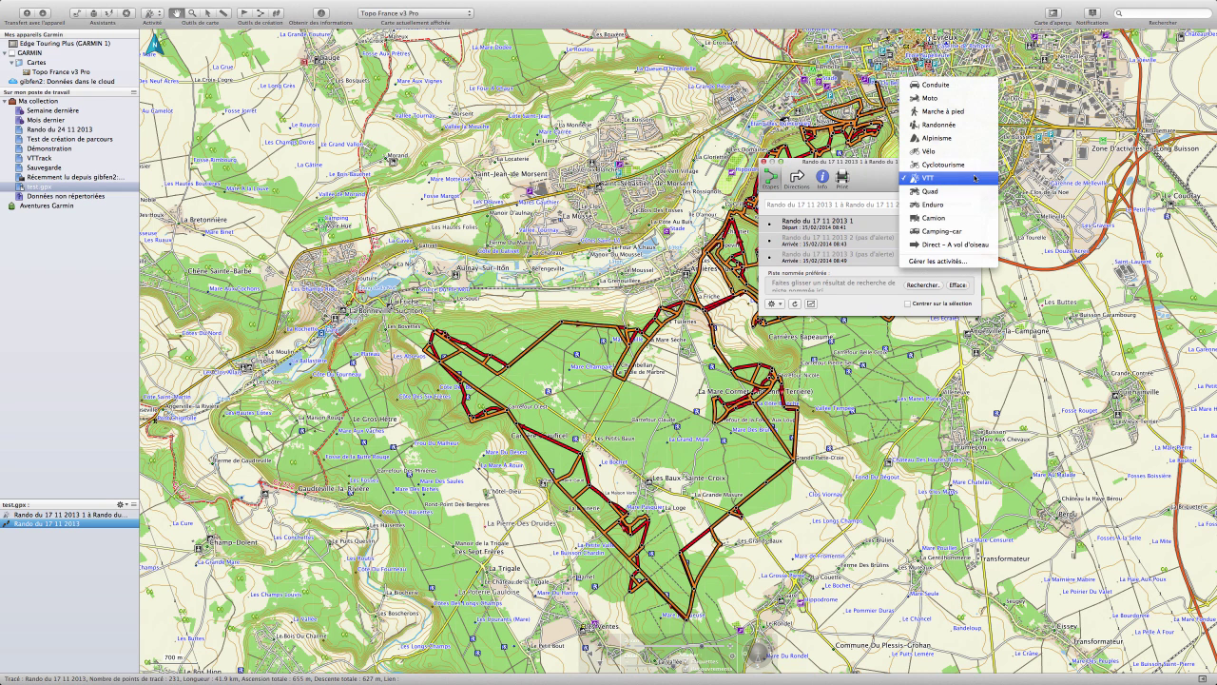
left_click(966, 250)
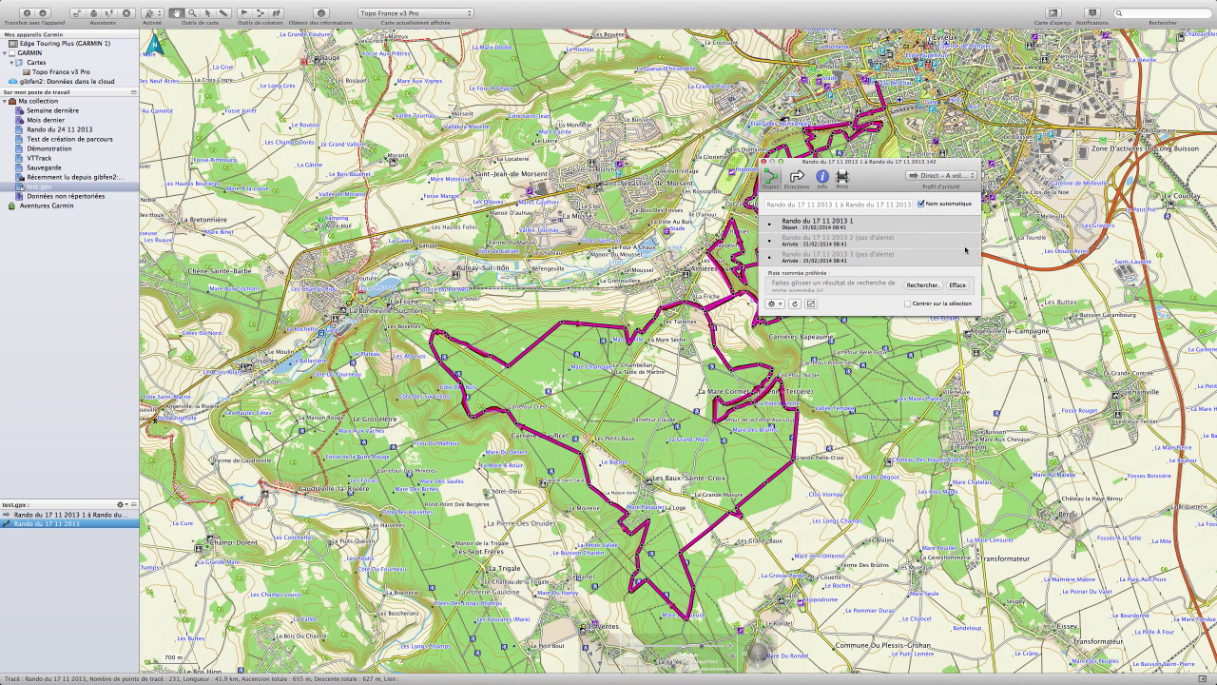
left_click_drag(875, 163, 944, 326)
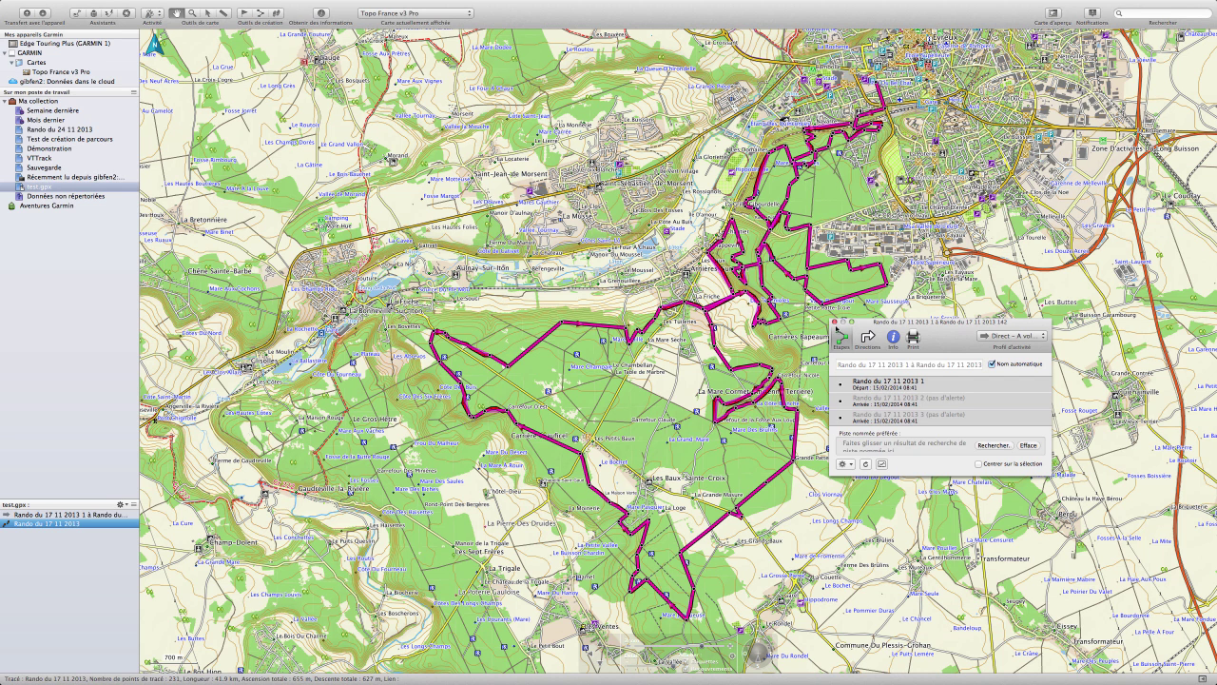
left_click(834, 322)
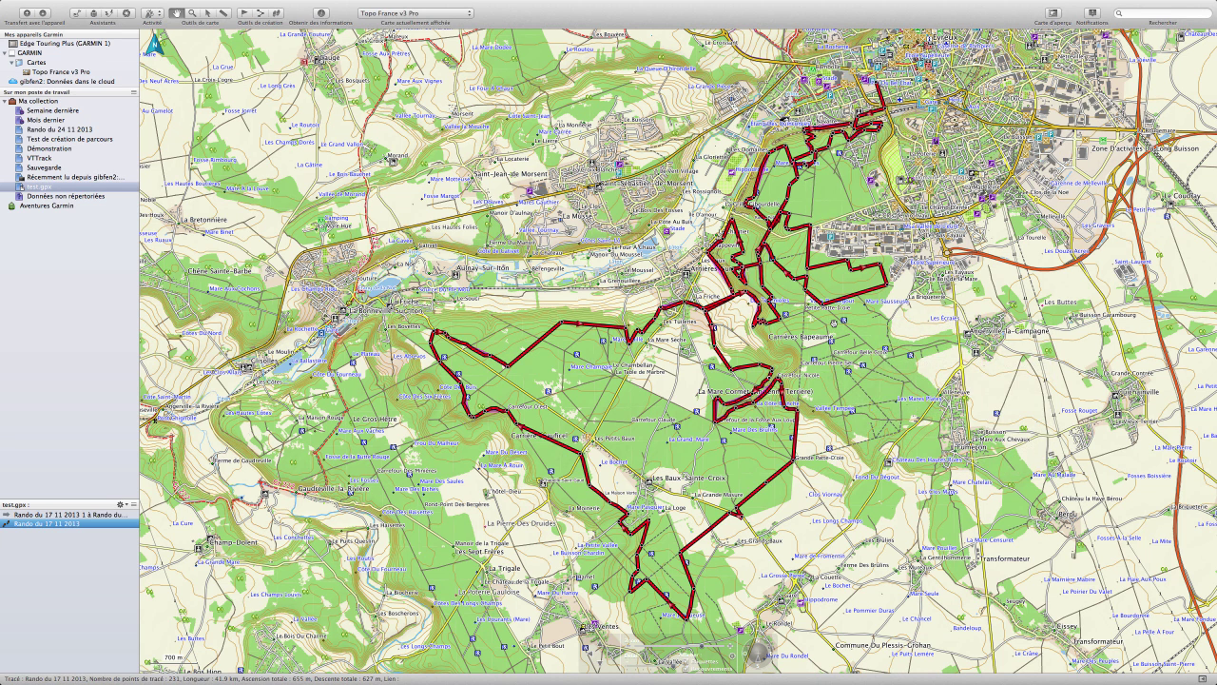
Compare the original track with the new route on the map by selecting each in the test.gpx list.
key("minus")
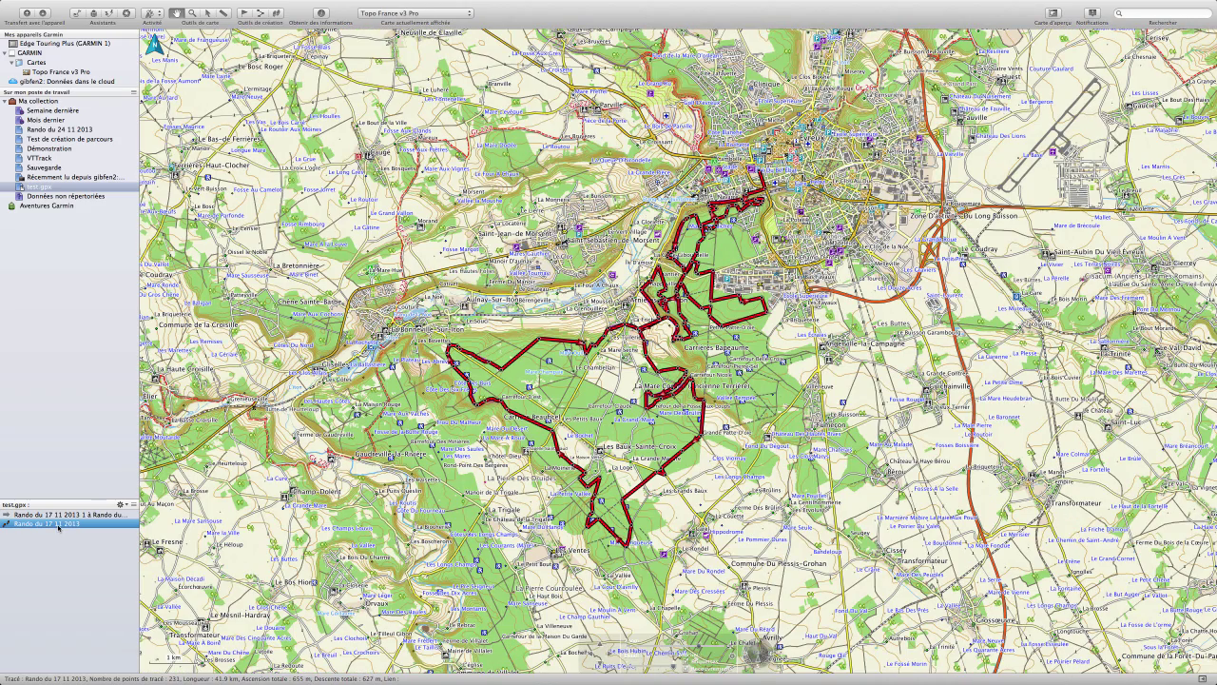
left_click(59, 523)
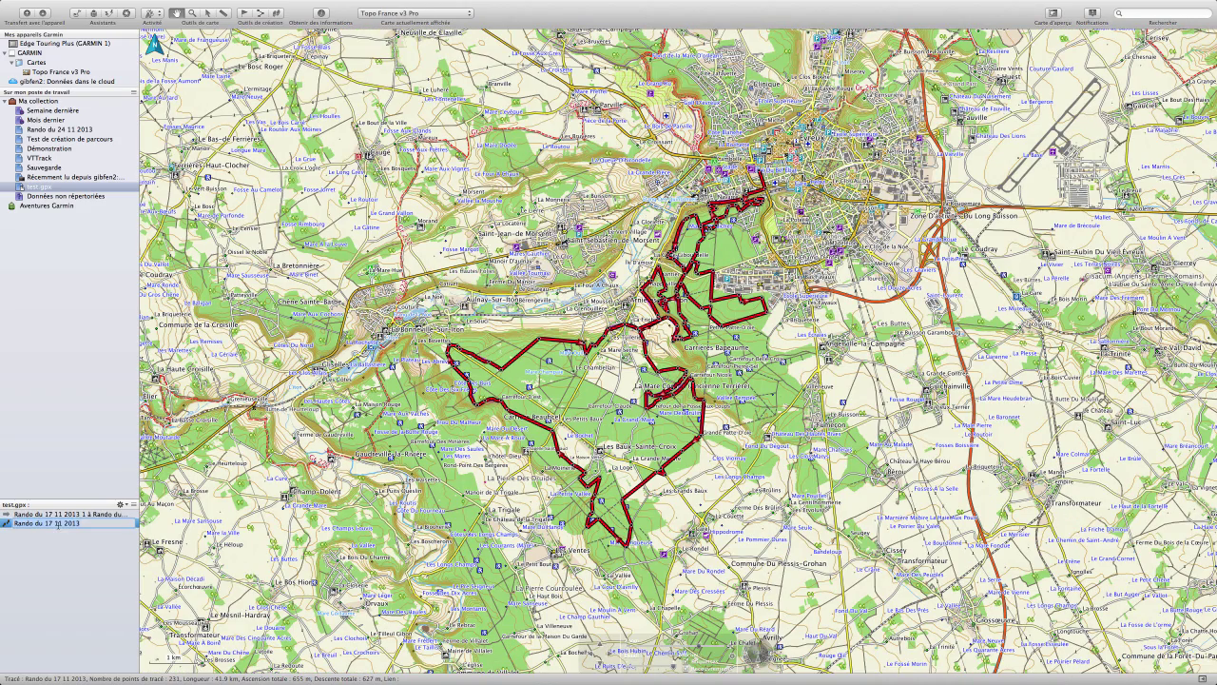
left_click(73, 514)
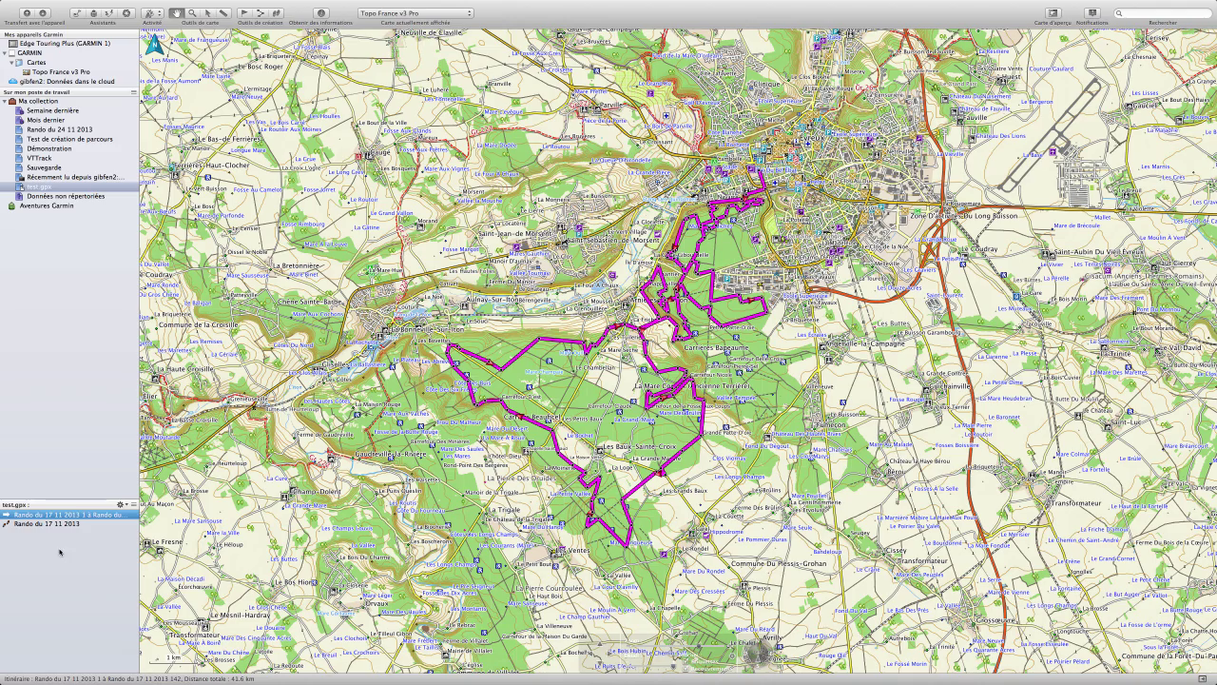
Show the new route on the map and try to transfer it from the test.gpx list to the Edge Touring Plus.
right_click(83, 516)
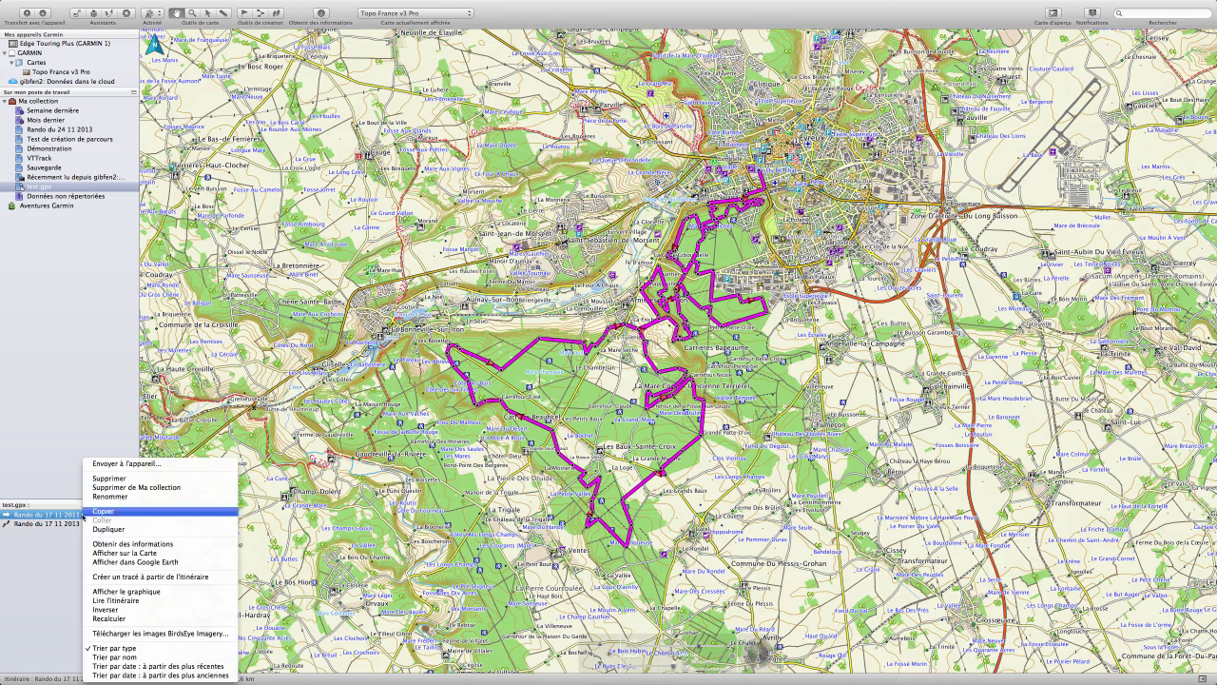
left_click(147, 550)
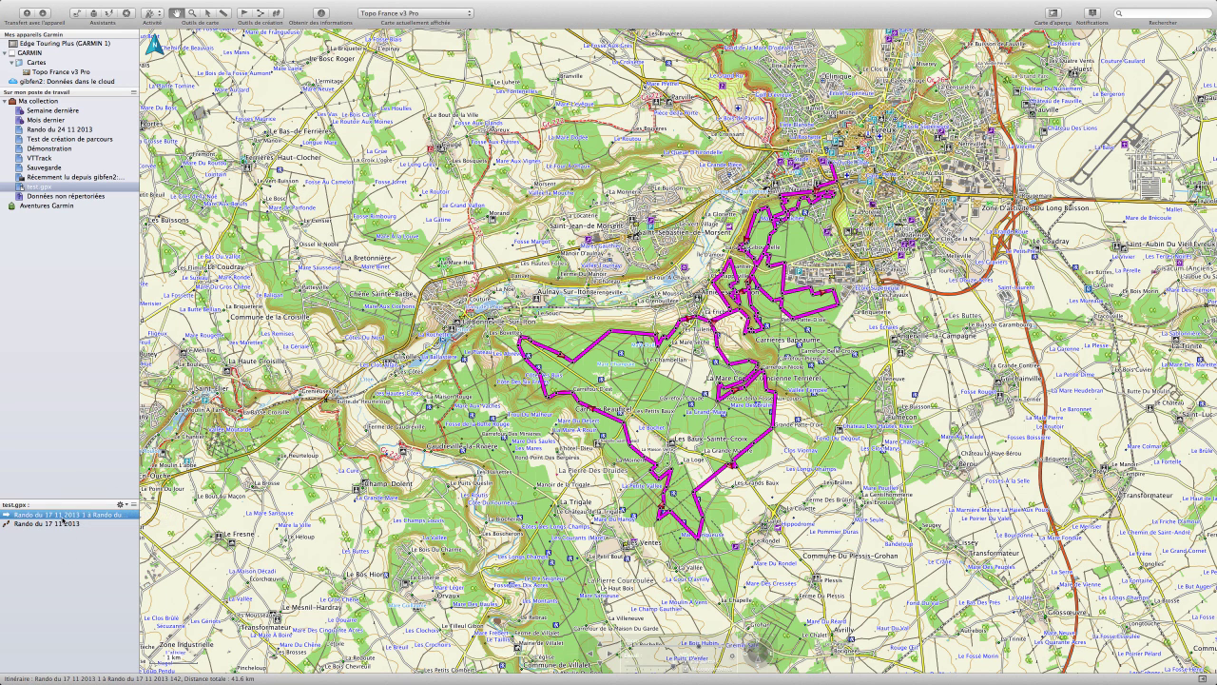
left_click_drag(83, 514, 86, 49)
left_click_drag(82, 44, 84, 46)
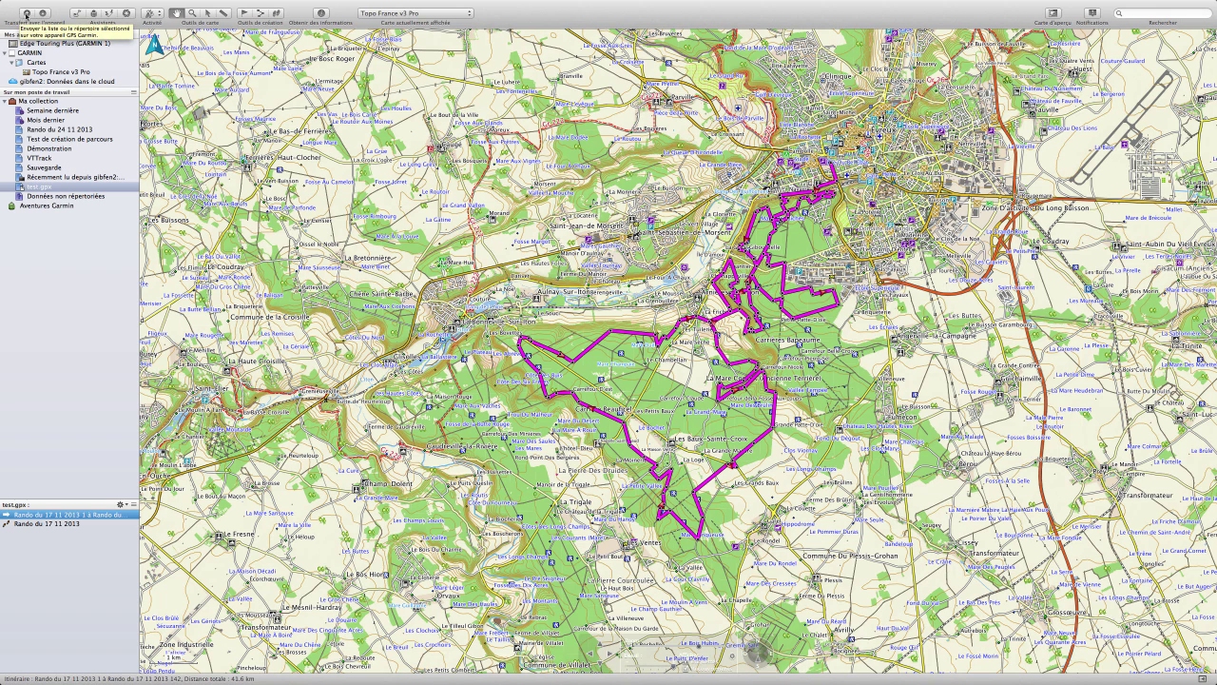
Send the selected route to the Edge Touring Plus with Itinéraires chosen, and close the transfer window.
left_click(25, 14)
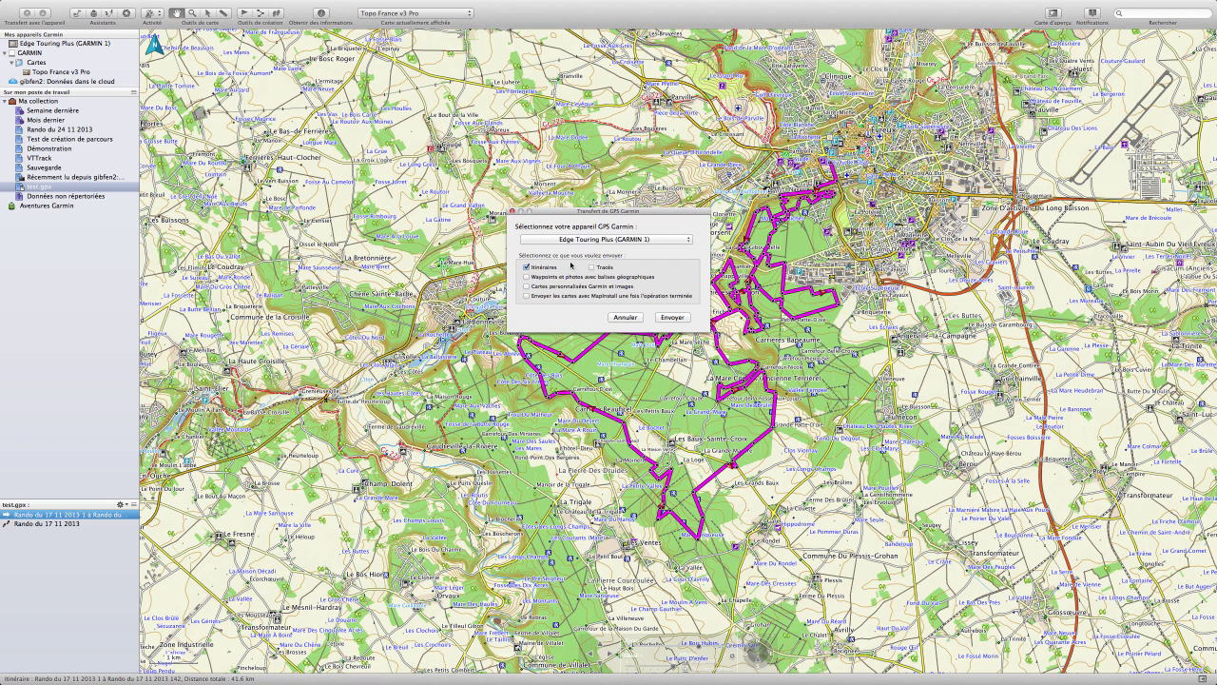
left_click(526, 296)
left_click(673, 317)
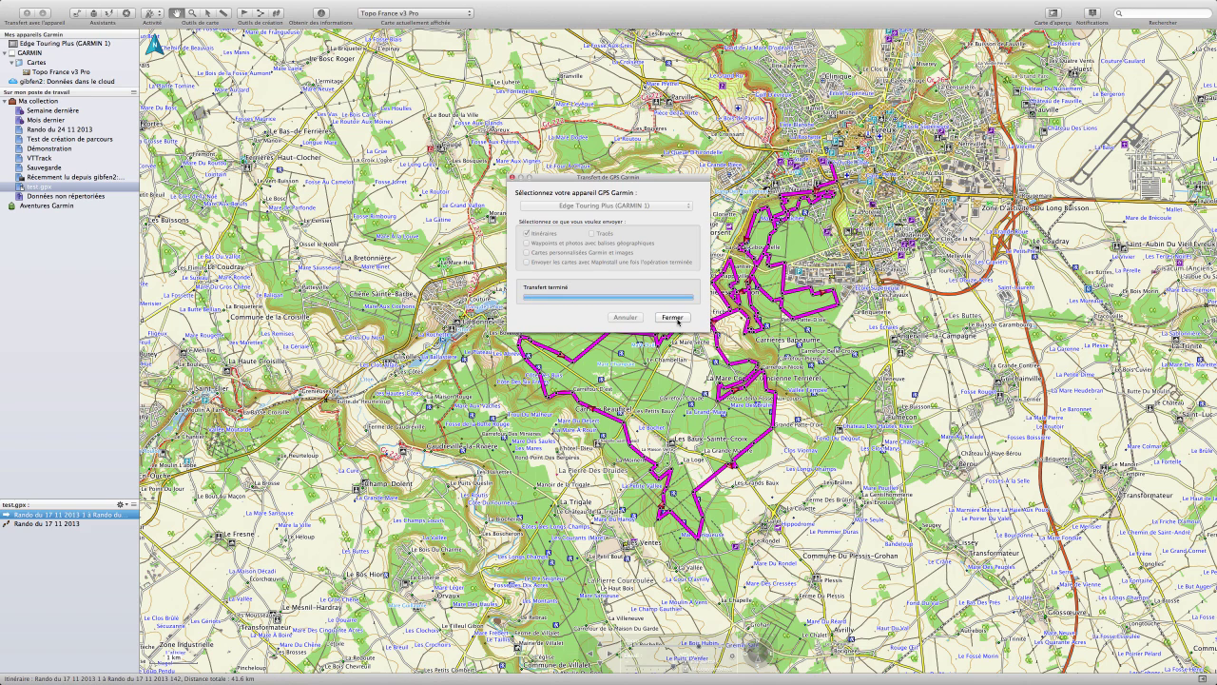
left_click(672, 318)
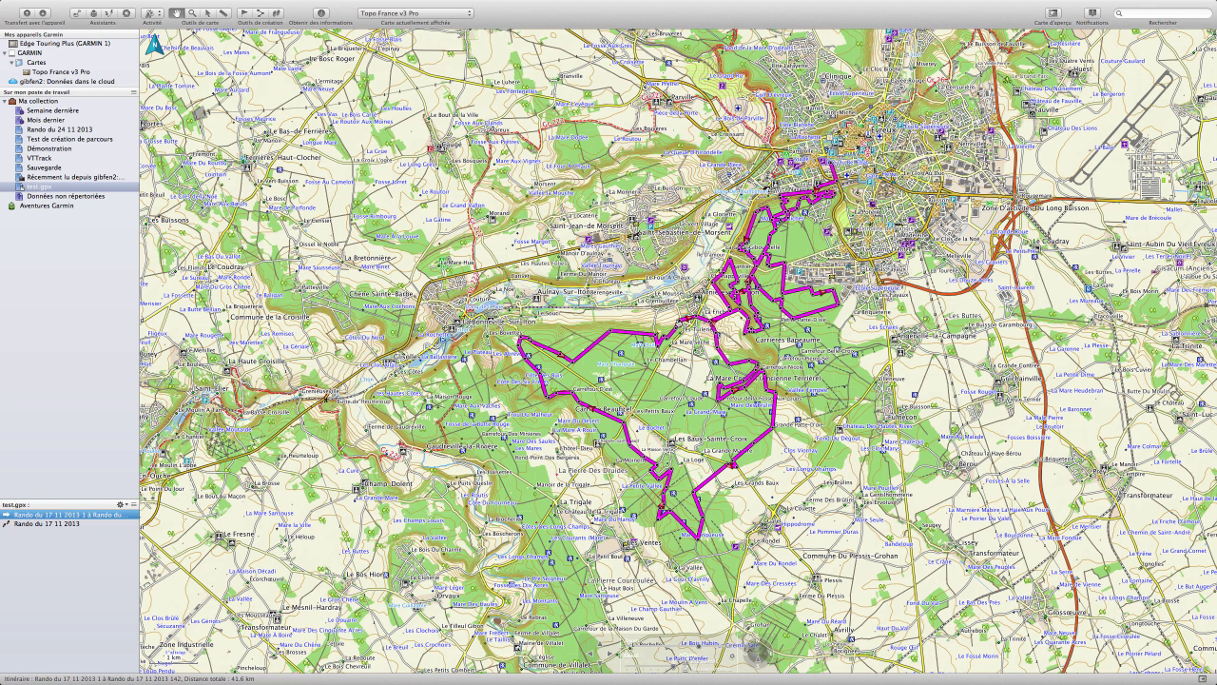
Check the Edge Touring Plus contents for the transferred route "Rando du 17 11 2013 1" and select it.
left_click(63, 44)
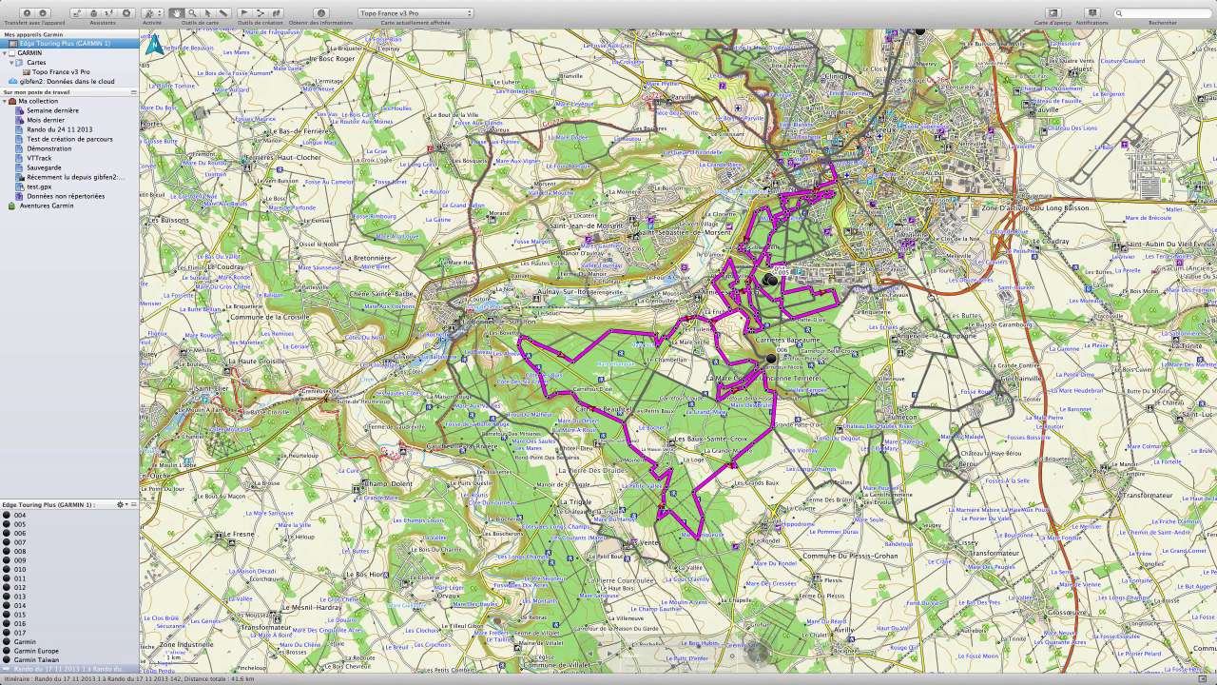
scroll(42, 599, "down", 1)
scroll(42, 599, "down", 10)
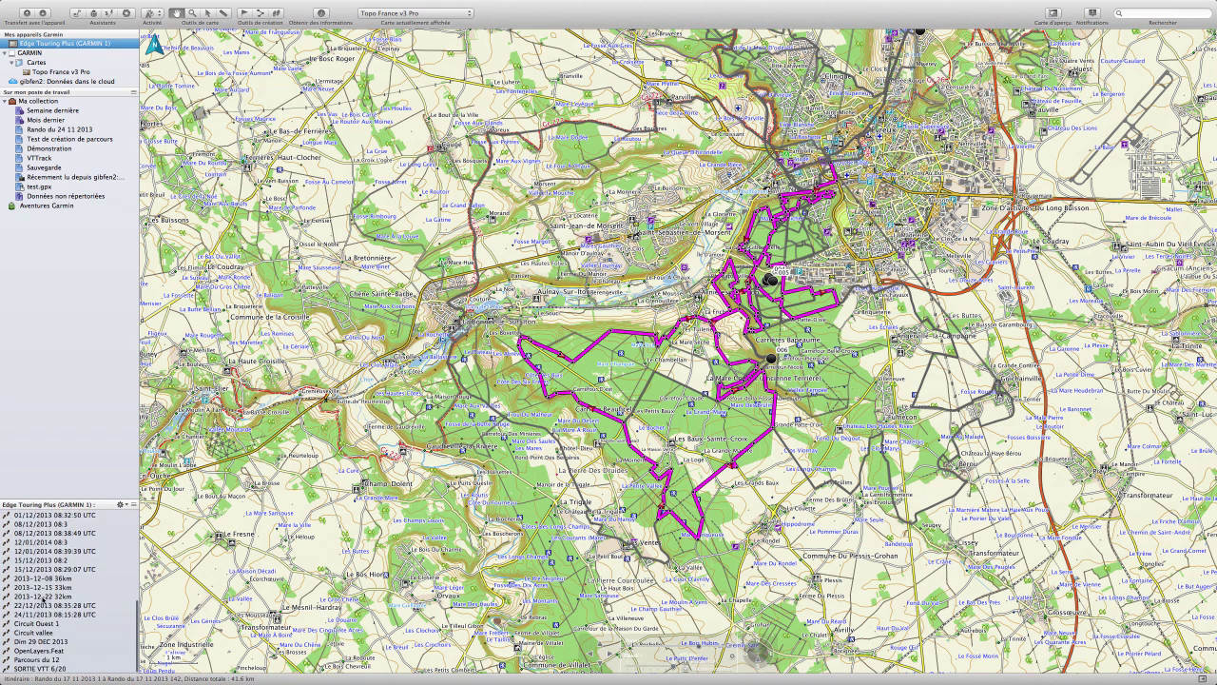
left_click(38, 625)
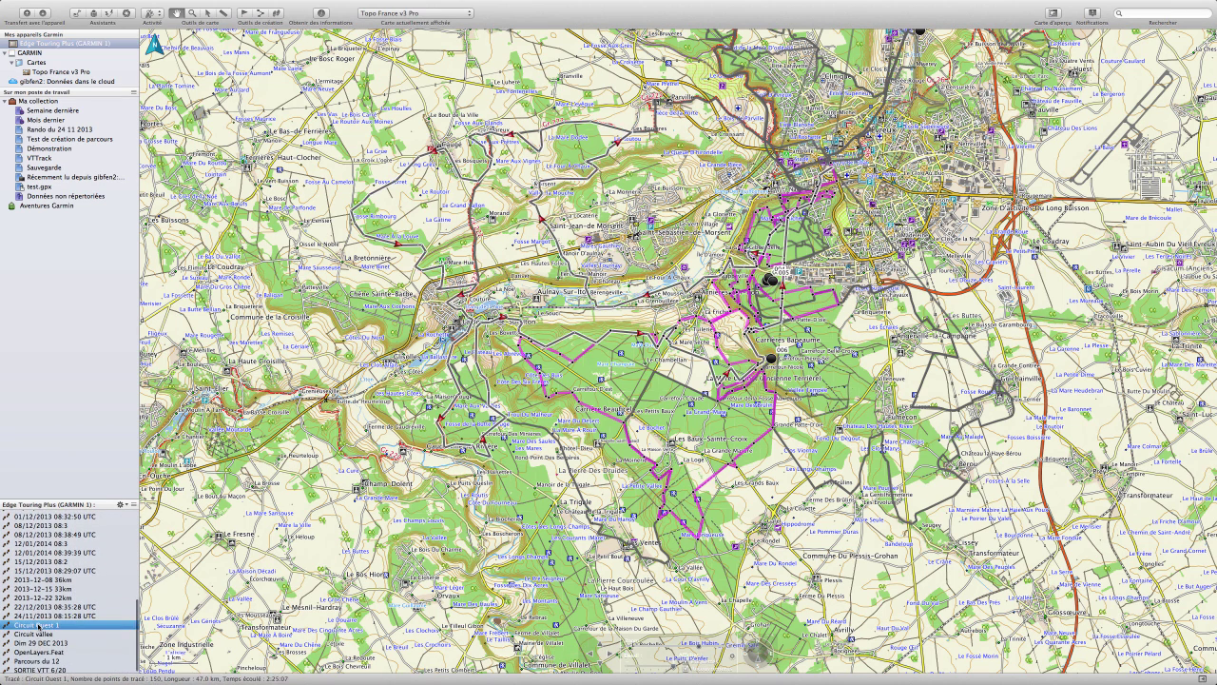
scroll(63, 591, "up", 3)
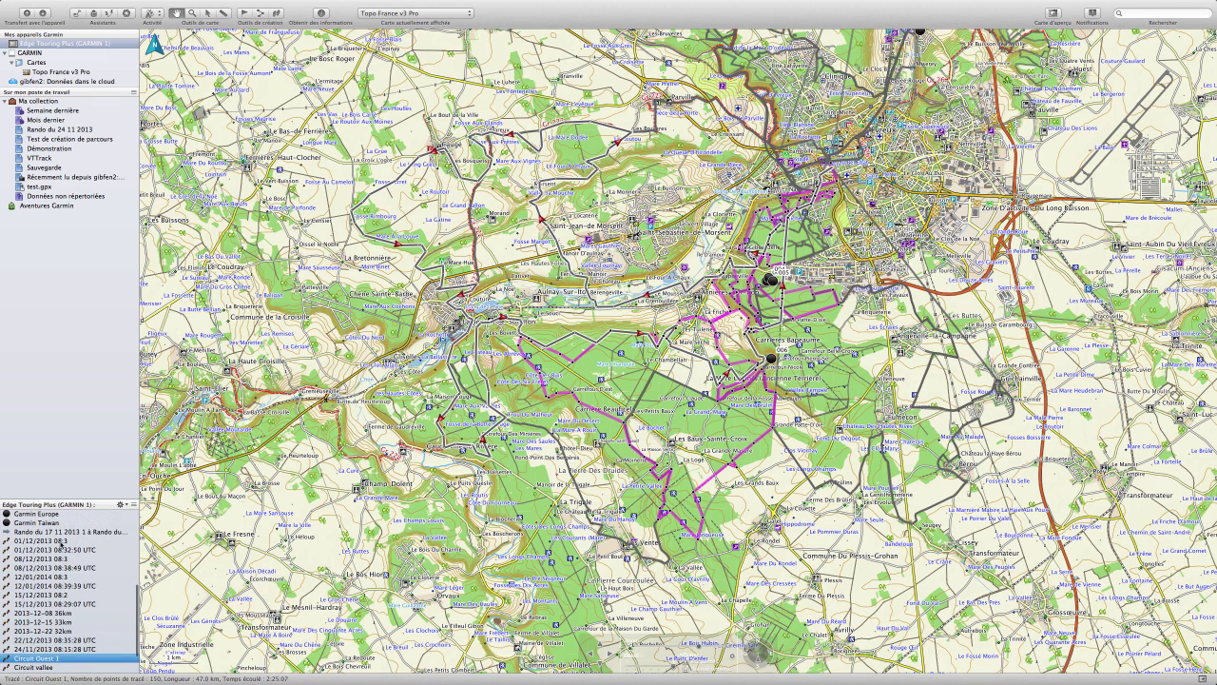
left_click(78, 533)
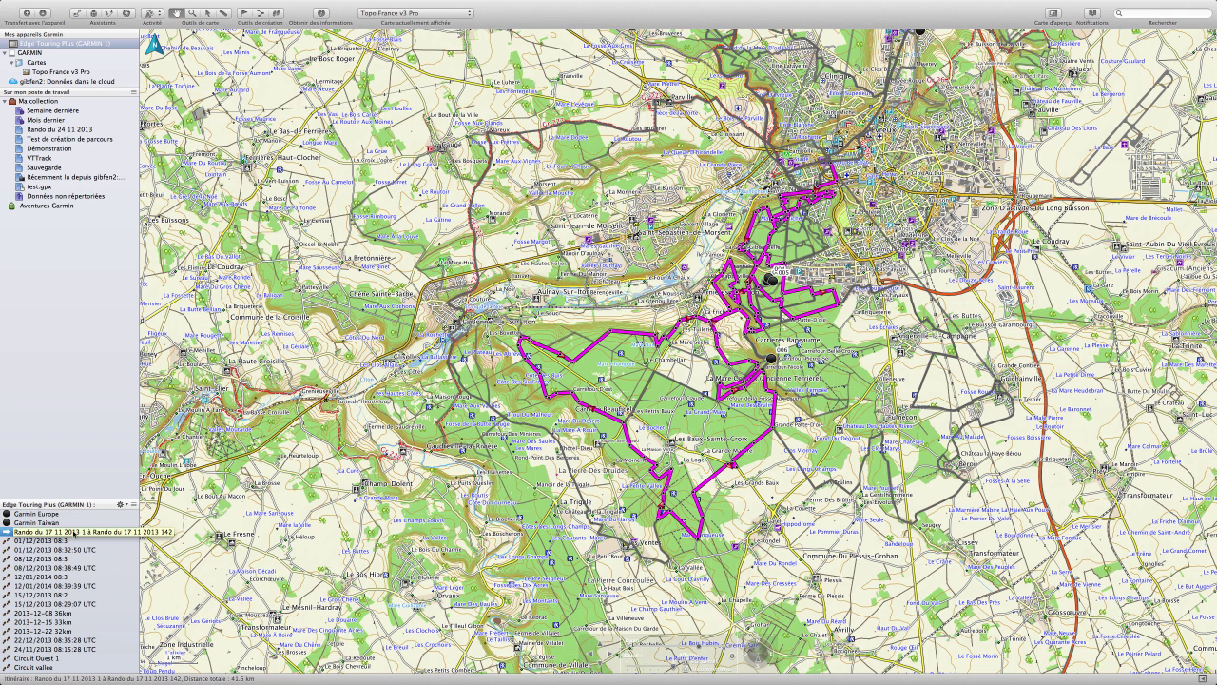
Look through the recorded tracks on the device and try to copy track 08/12/2013 08:3 into the collection.
left_click(122, 593)
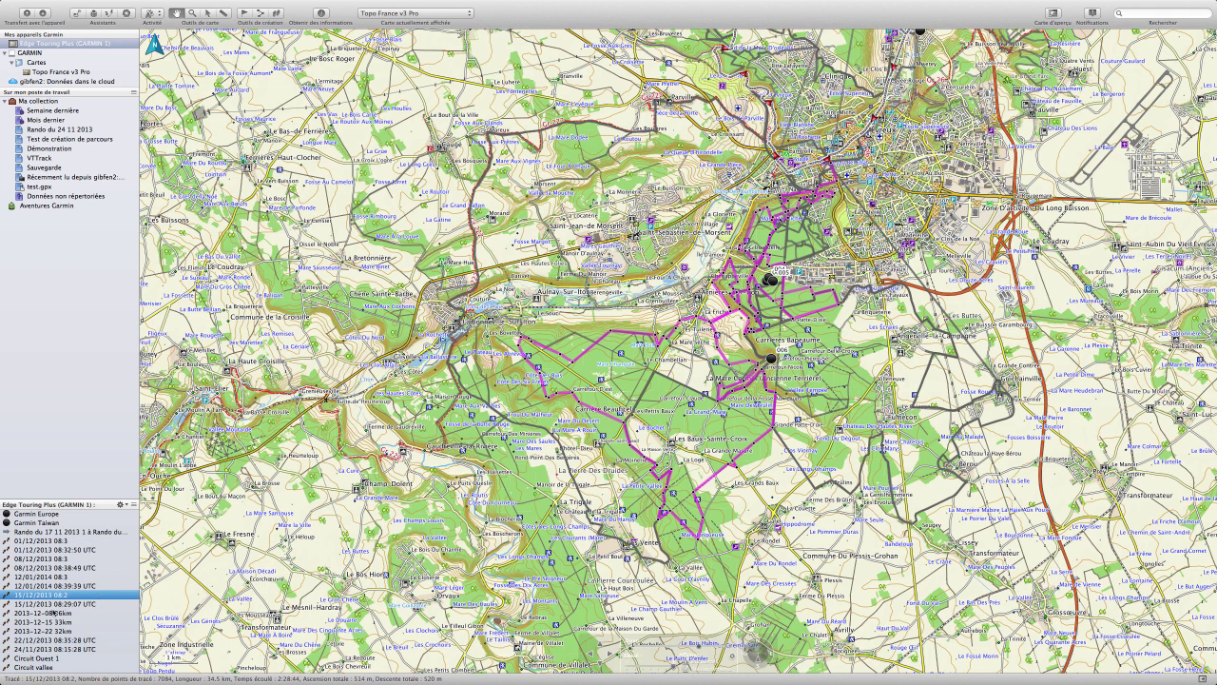
left_click(36, 542)
scroll(41, 551, "down", 1)
left_click(42, 554)
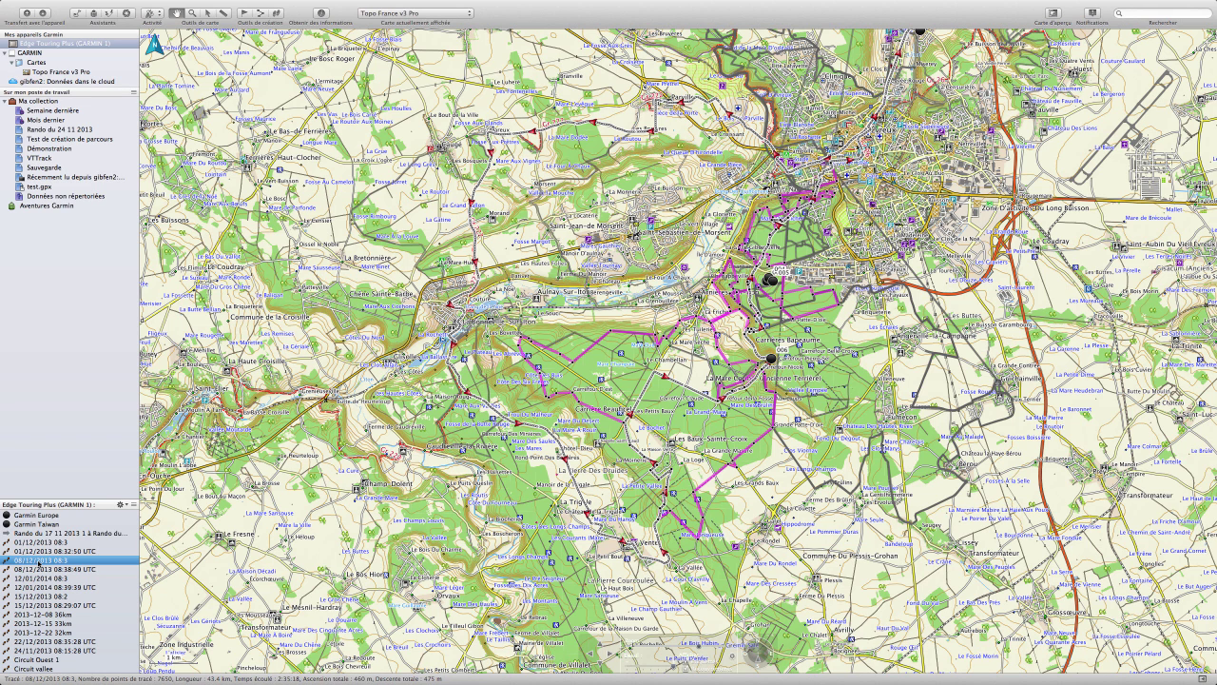
left_click_drag(38, 559, 63, 190)
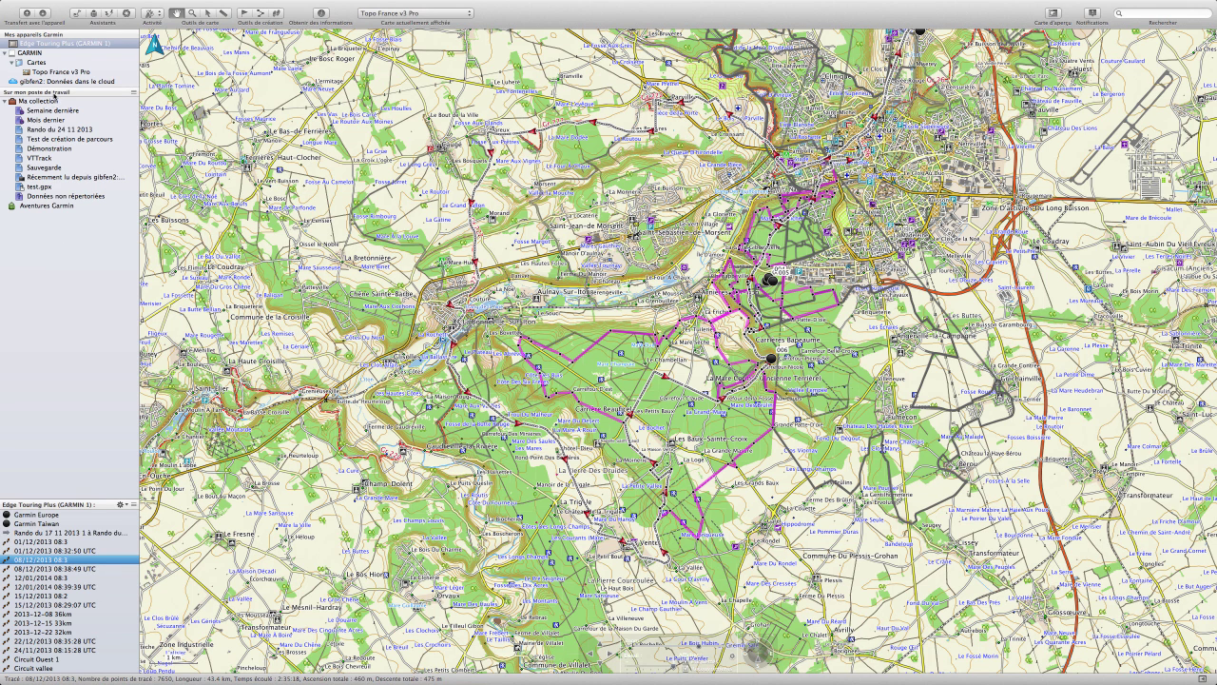
Create a new list in the collection and try to name it Sauvegarde.
right_click(72, 256)
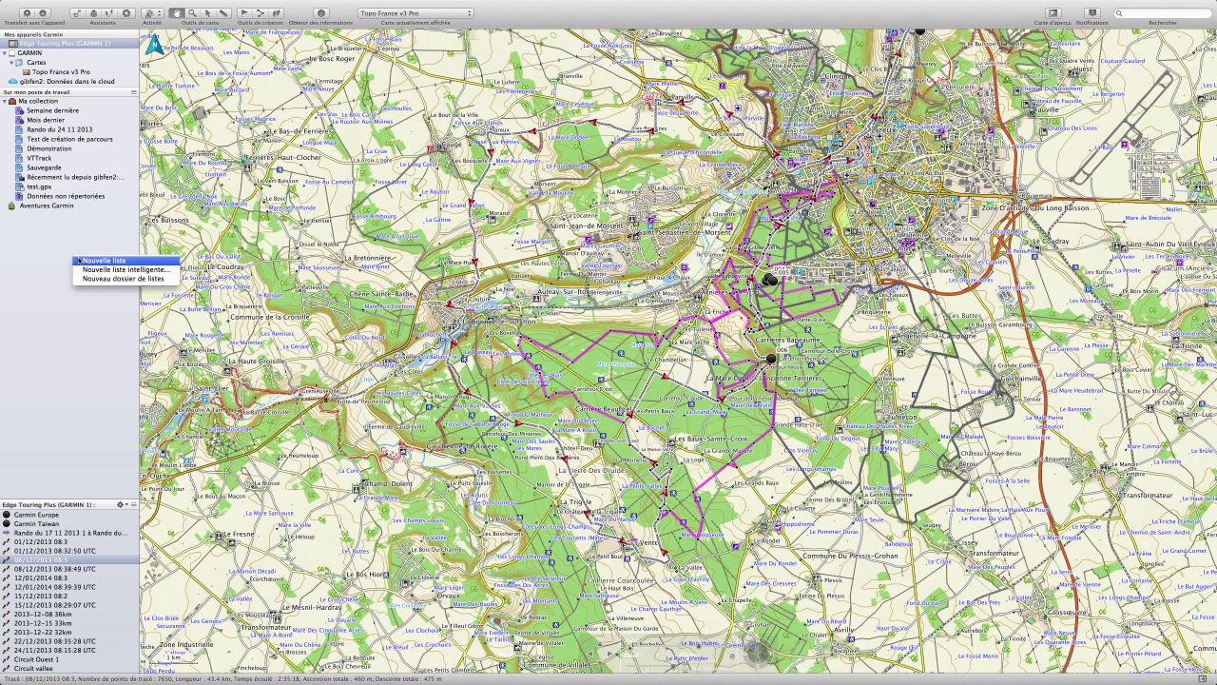
left_click(111, 261)
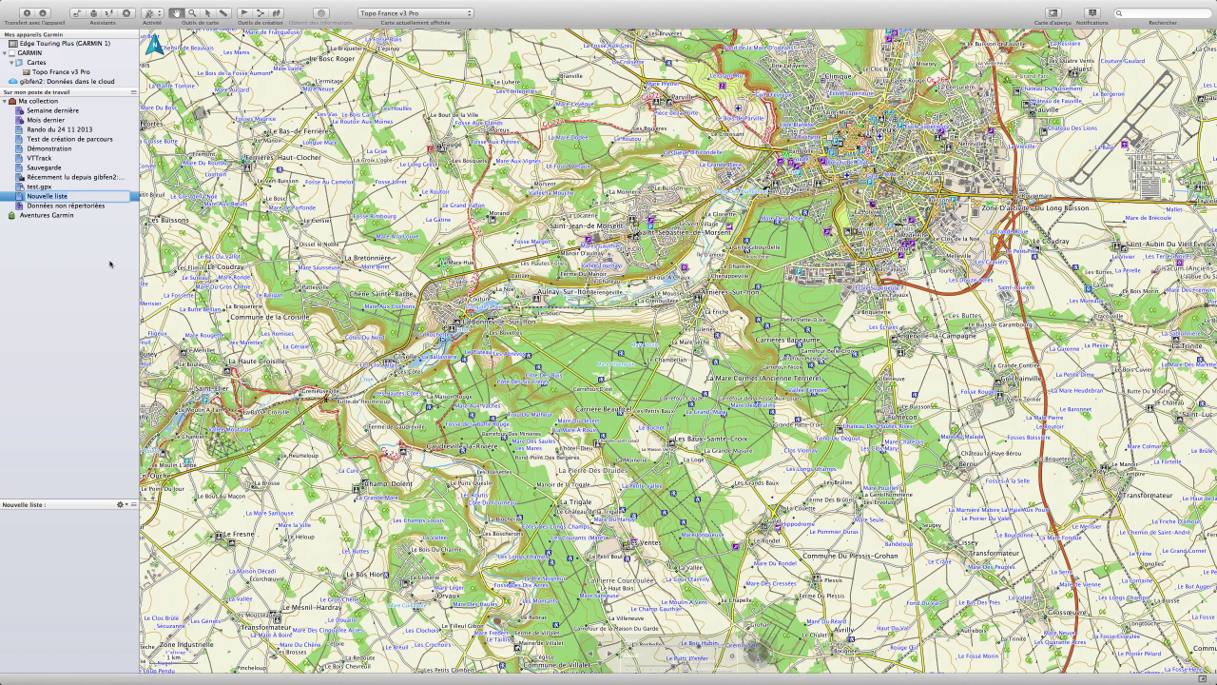
type("Sauvegarde")
key("Return")
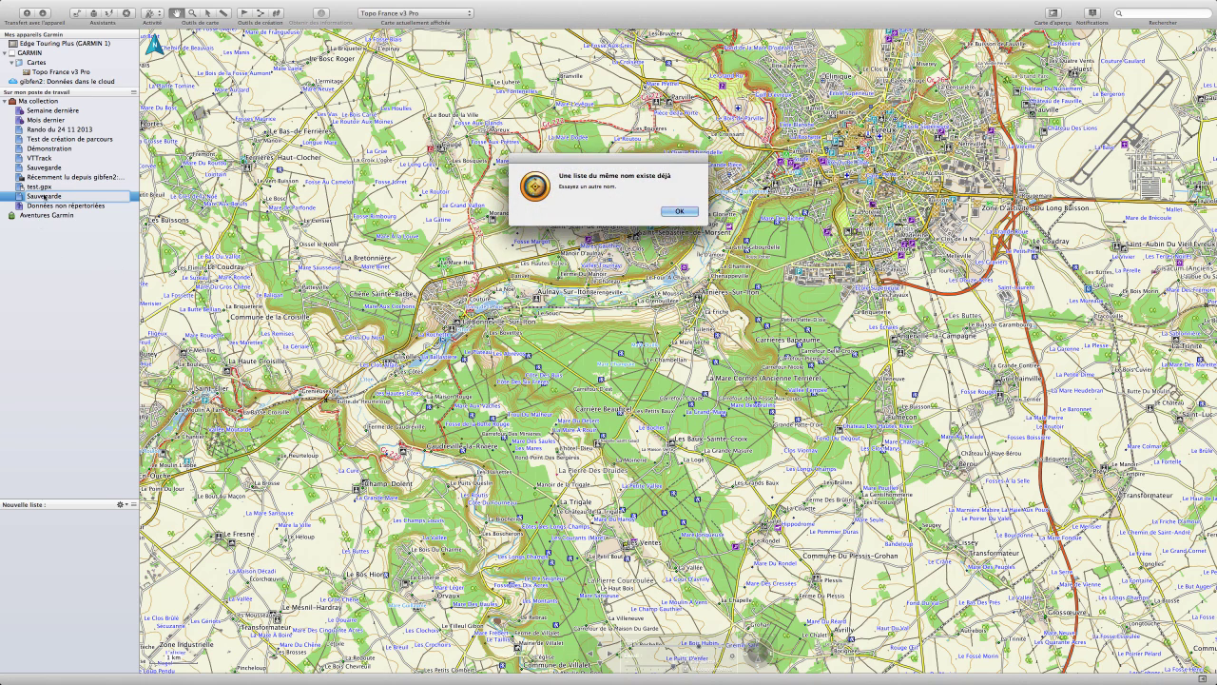
left_click(679, 212)
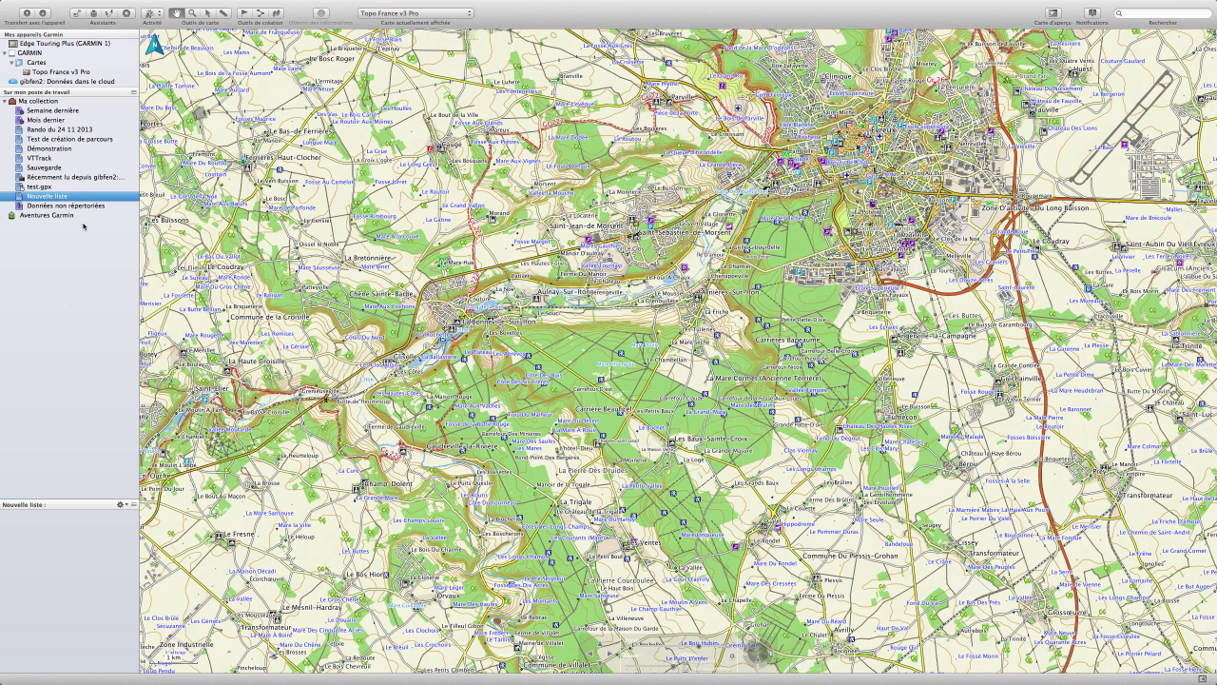
Receive the tracks (Tracés) from the Edge Touring Plus into the collection and close the transfer window.
left_click(74, 45)
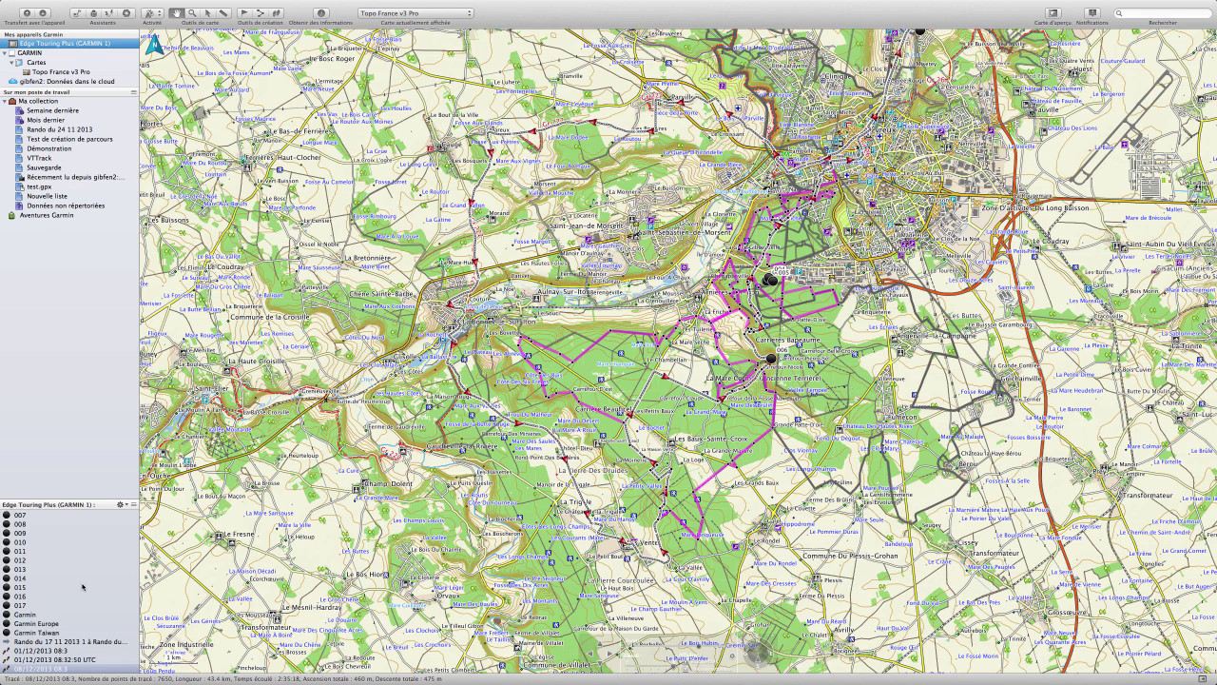
scroll(81, 587, "down", 5)
left_click(63, 621)
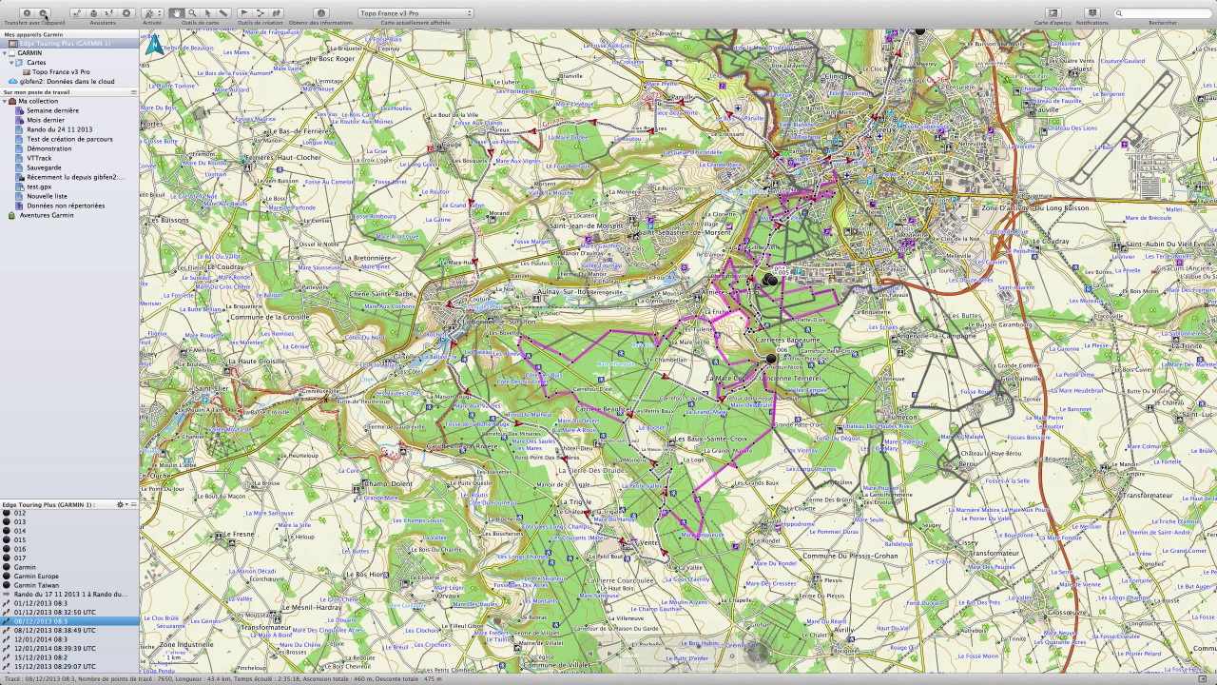
left_click(42, 13)
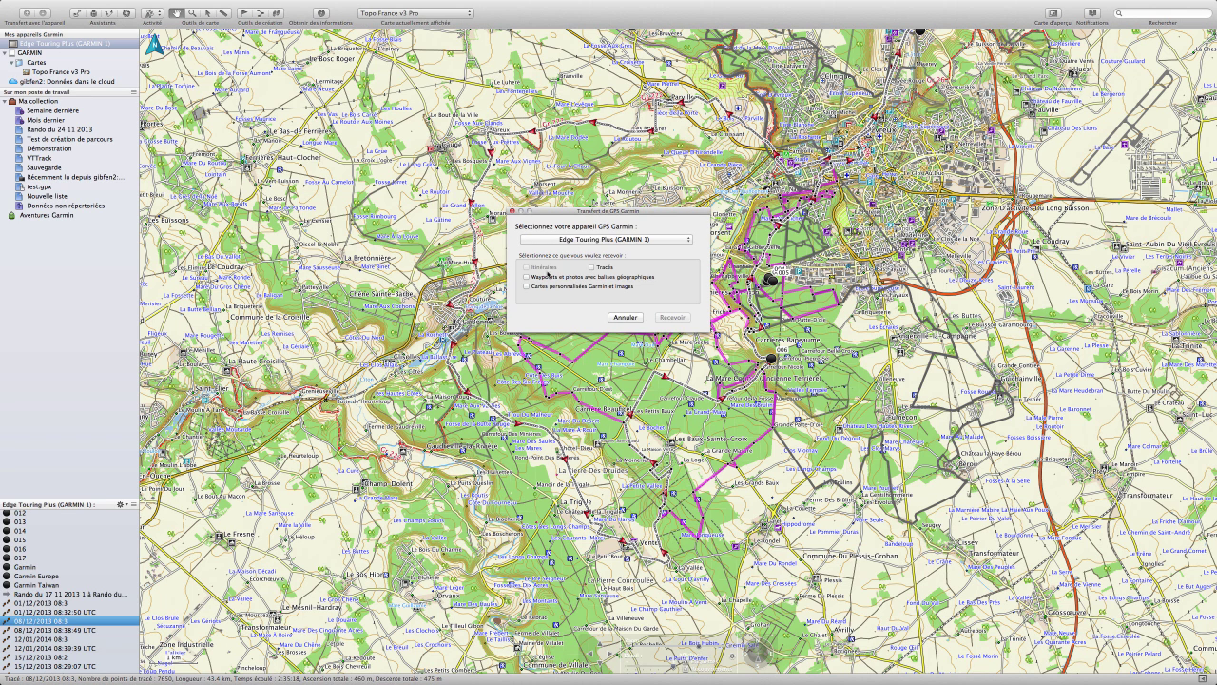
left_click(592, 268)
left_click(673, 318)
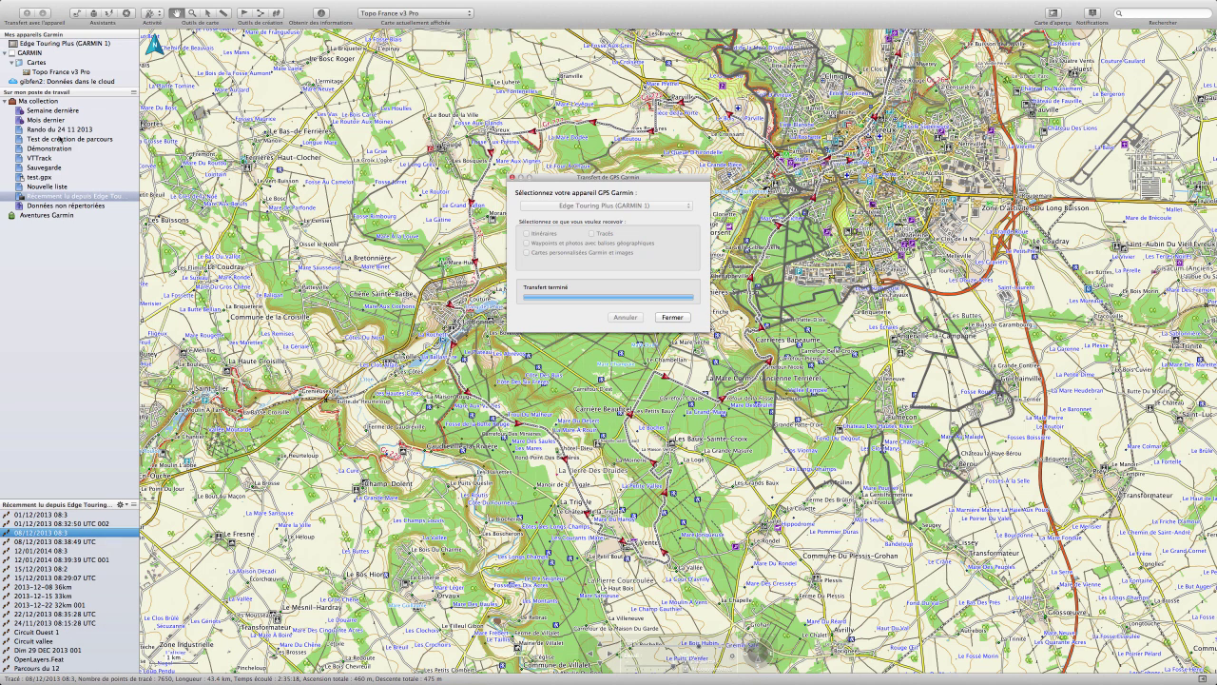
left_click(676, 320)
Copy track 08/12/2013 08:3 from the list recently read from the Edge Touring Plus into Nouvelle liste, and open that list.
left_click(75, 129)
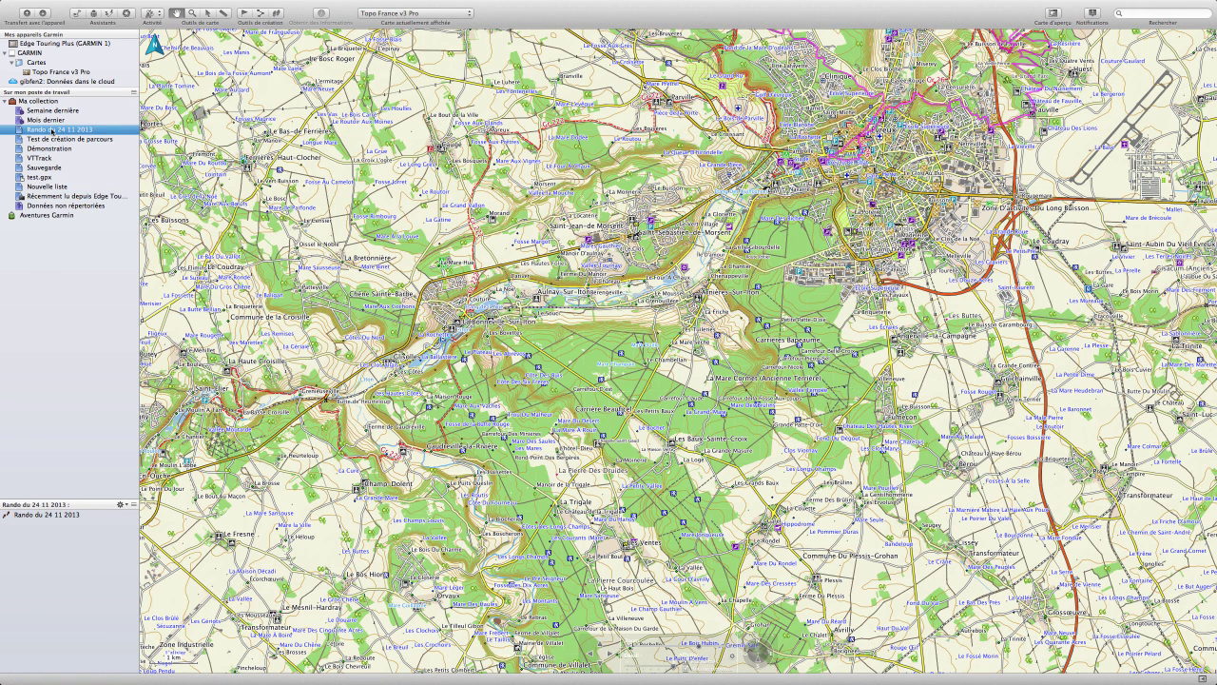
left_click(48, 189)
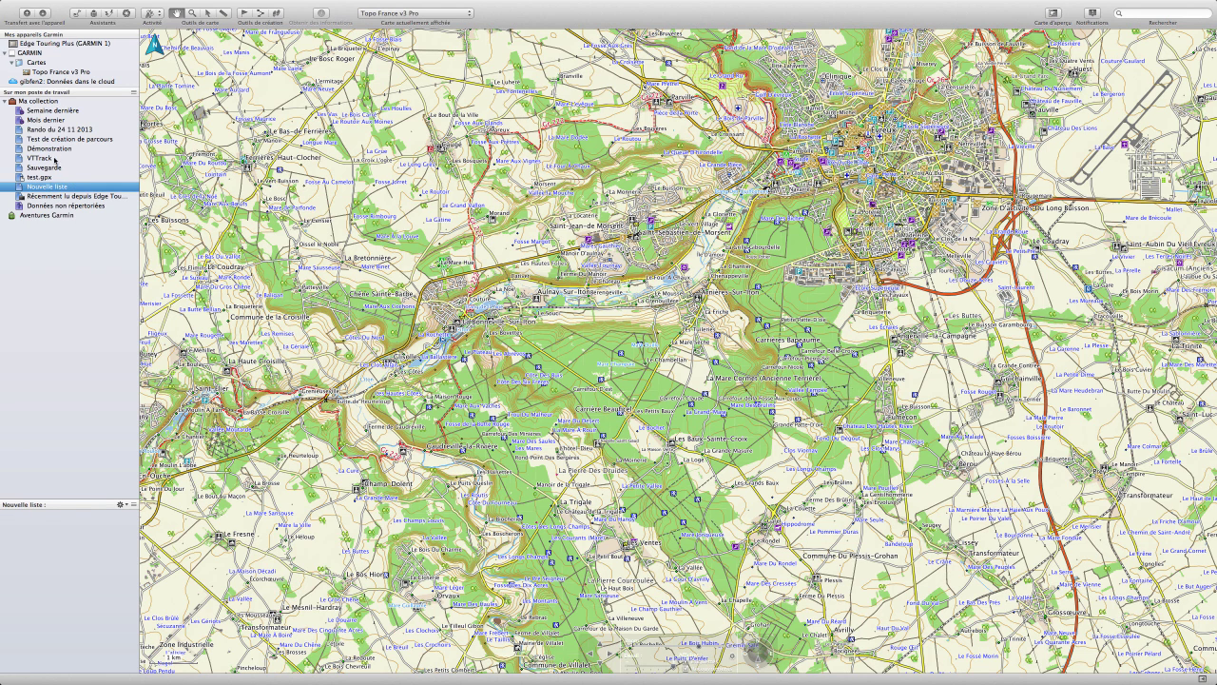
left_click(66, 197)
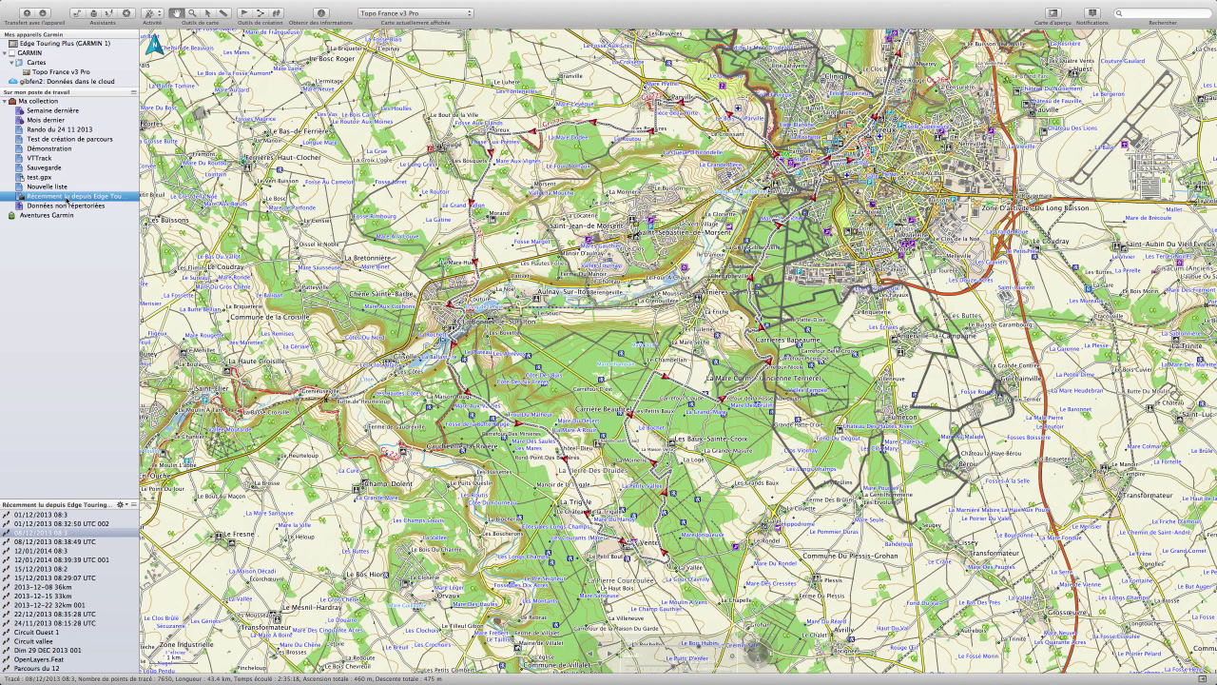
left_click_drag(63, 535, 49, 187)
left_click(52, 187)
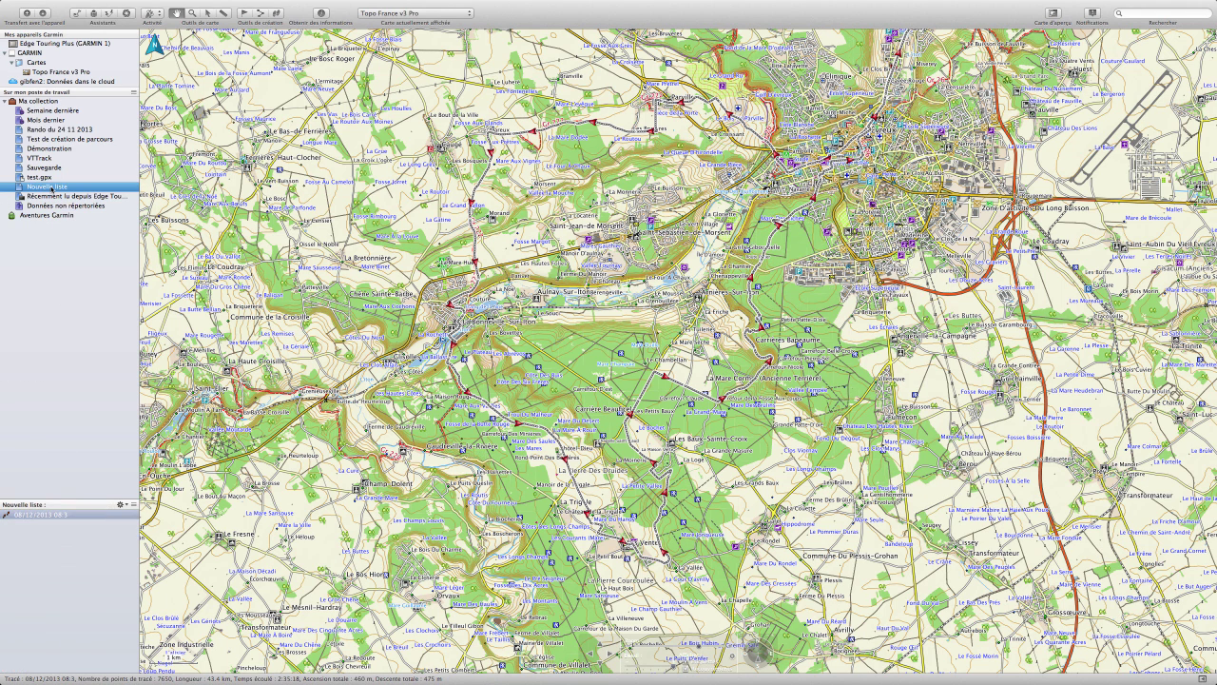
Change the colour of track 08/12/2013 08:3 in Nouvelle liste to dark red and close its information window.
left_click(57, 515)
right_click(57, 515)
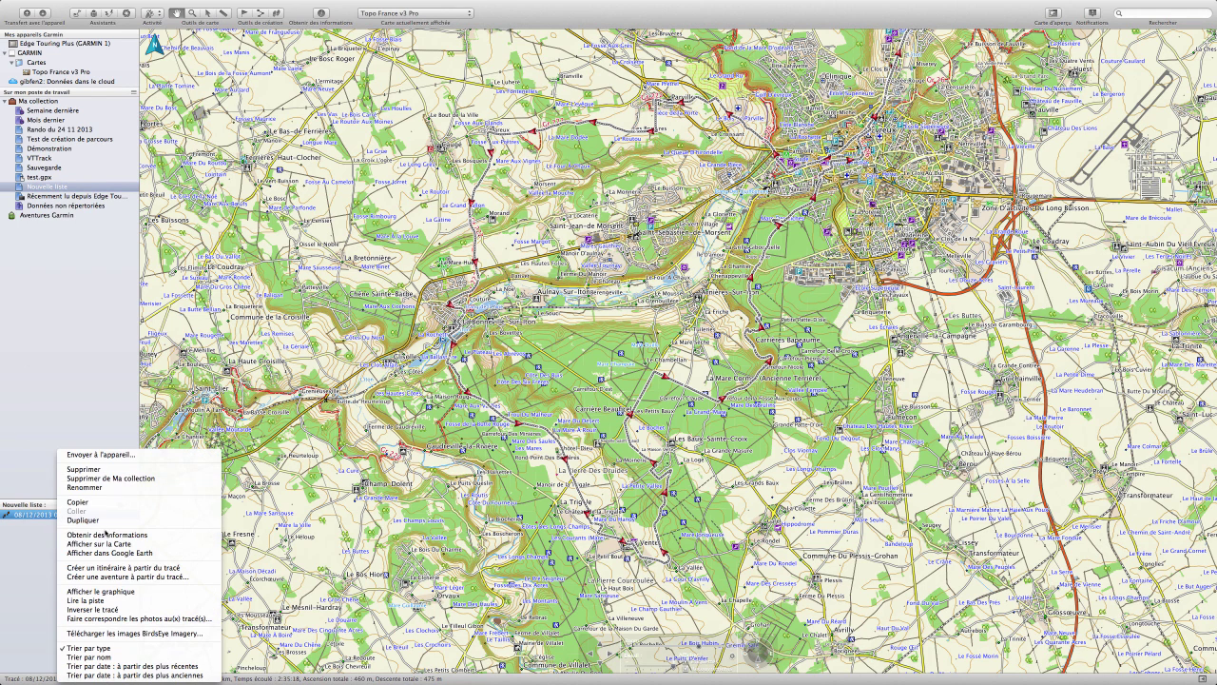
left_click(107, 534)
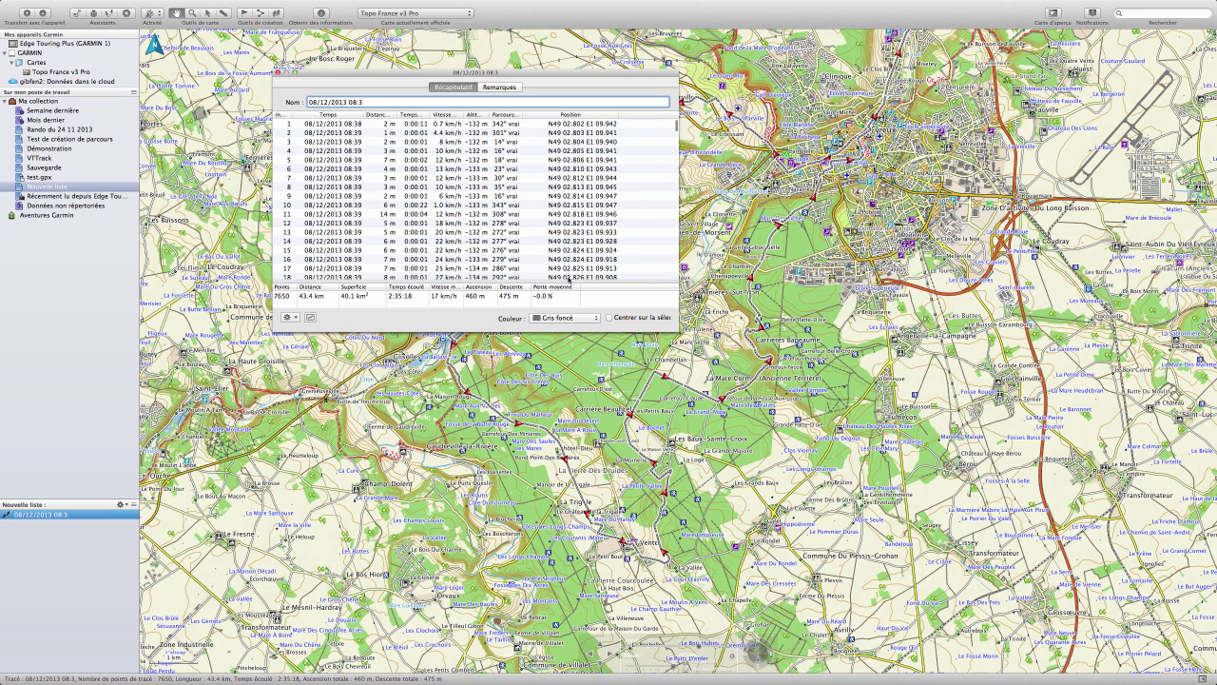
left_click(597, 320)
left_click(566, 331)
left_click(277, 73)
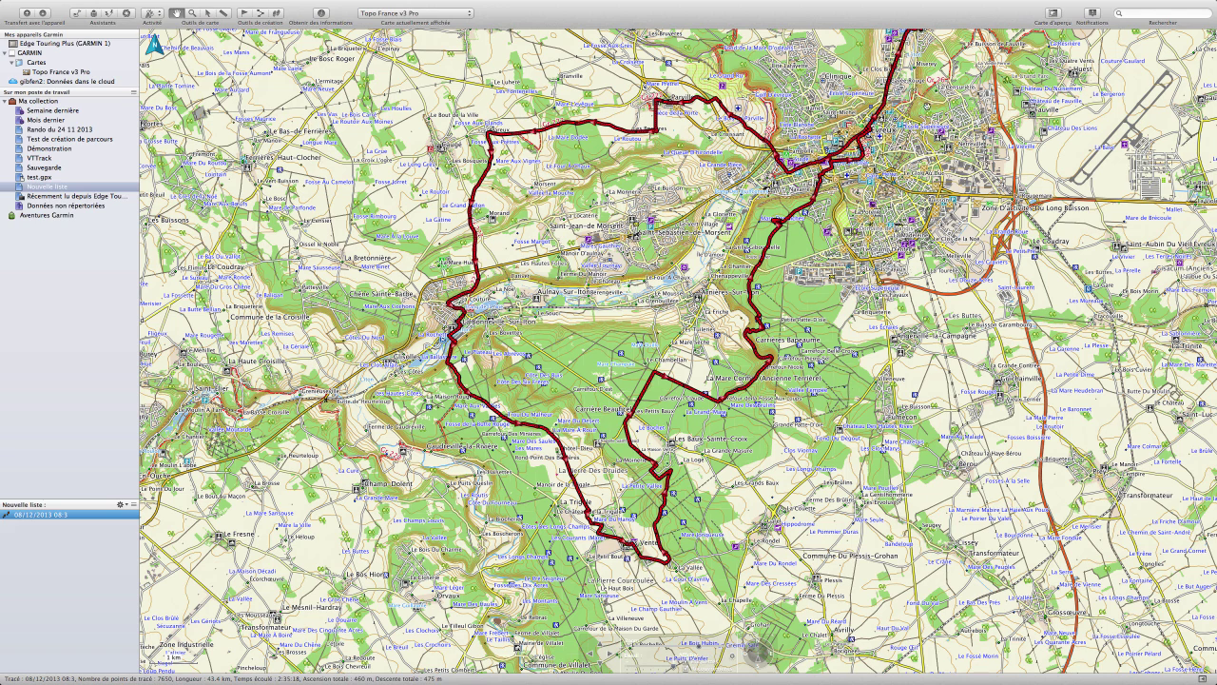